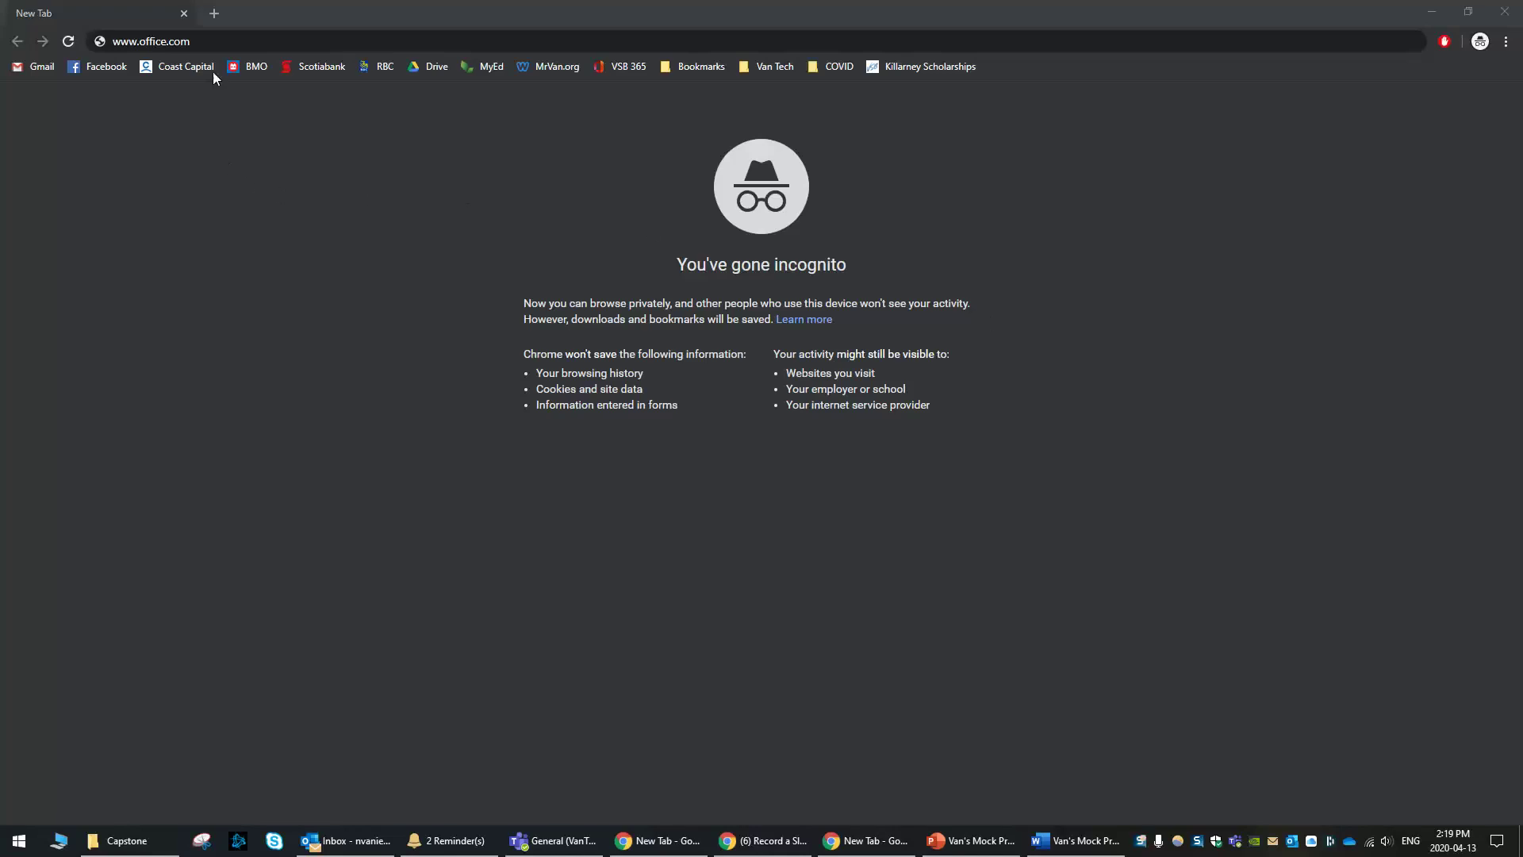
click(208, 43)
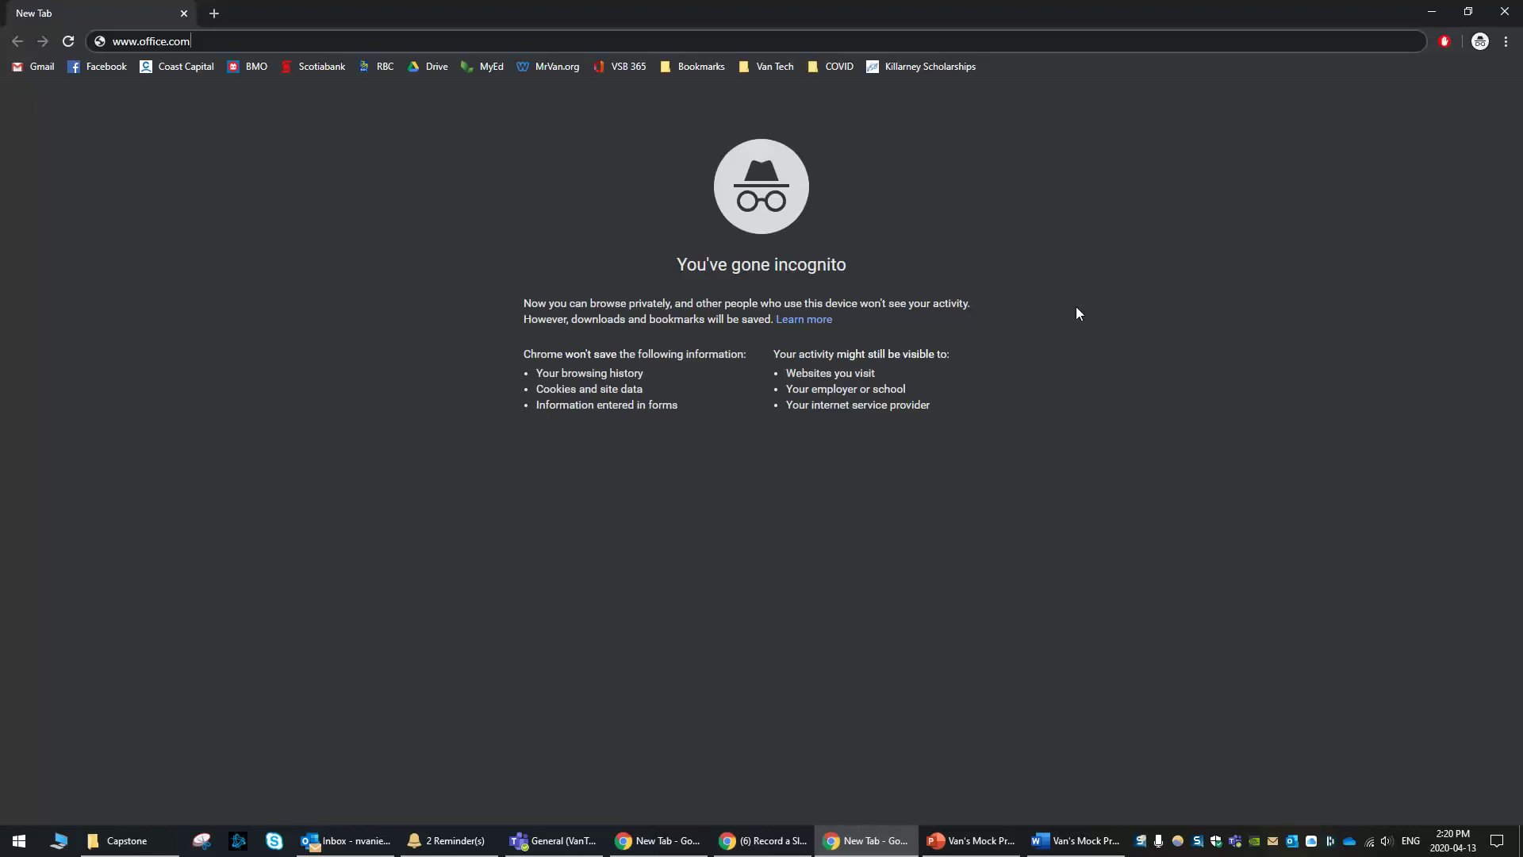
key(Return)
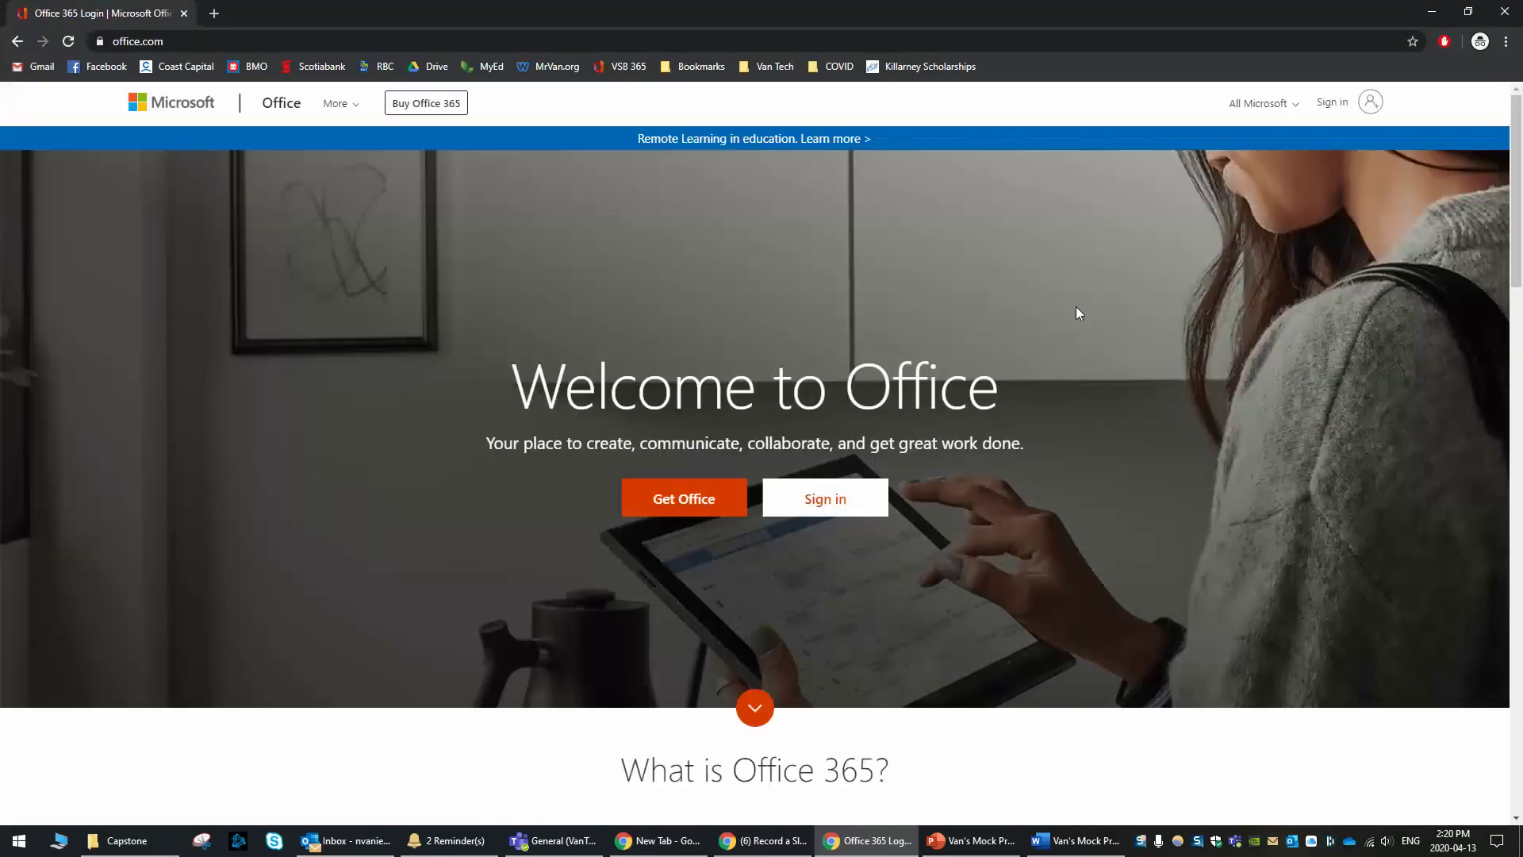
Start Office sign-in and enter the school account e-mail address, correcting typos
click(806, 500)
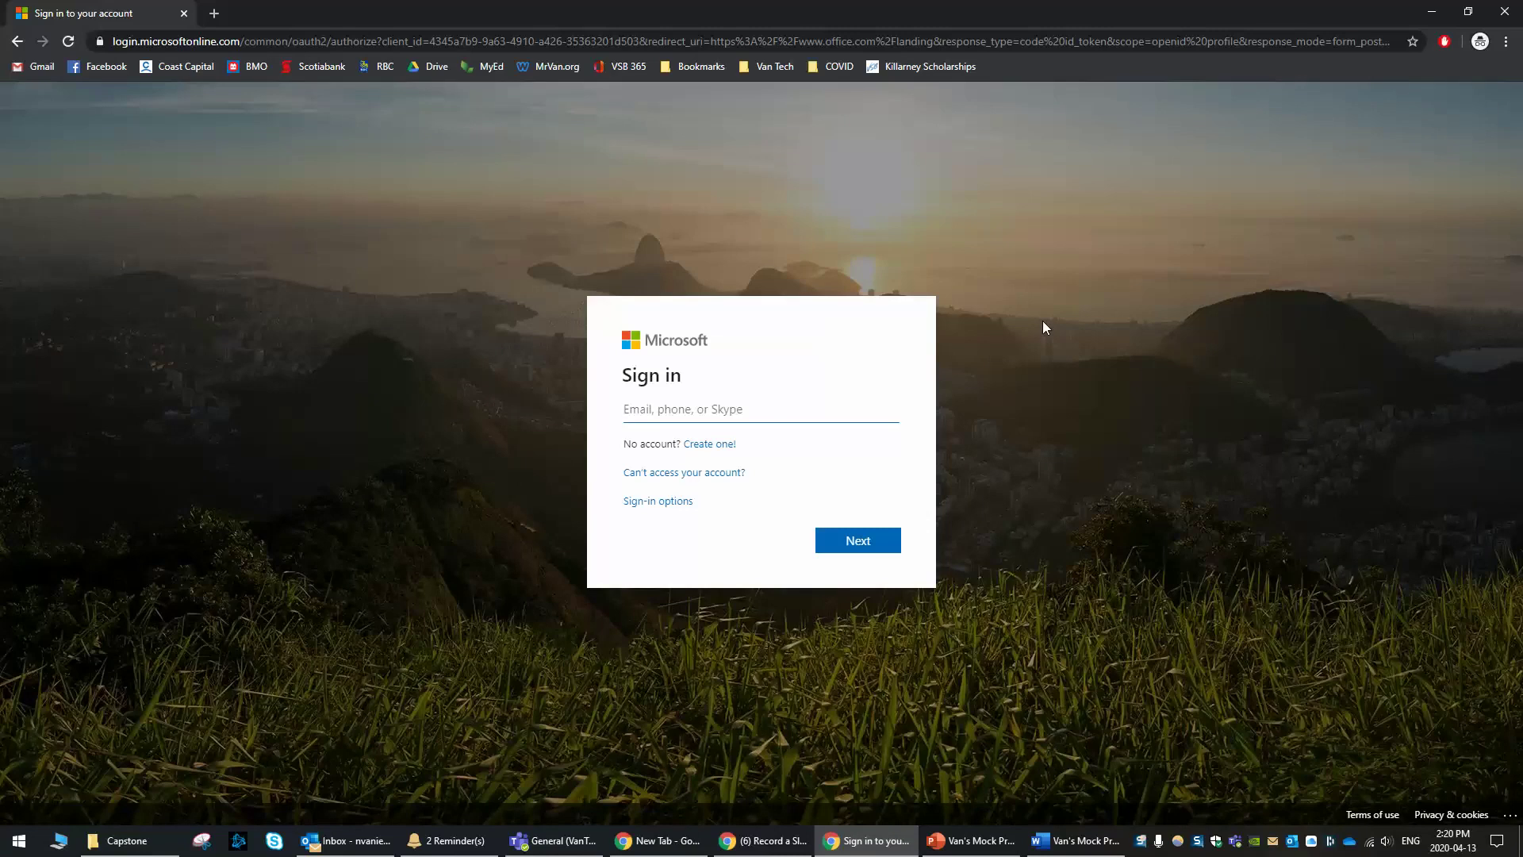
text(nvan)
key(BackSpace)
key(BackSpace)
key(BackSpace)
key(BackSpace)
key(Return)
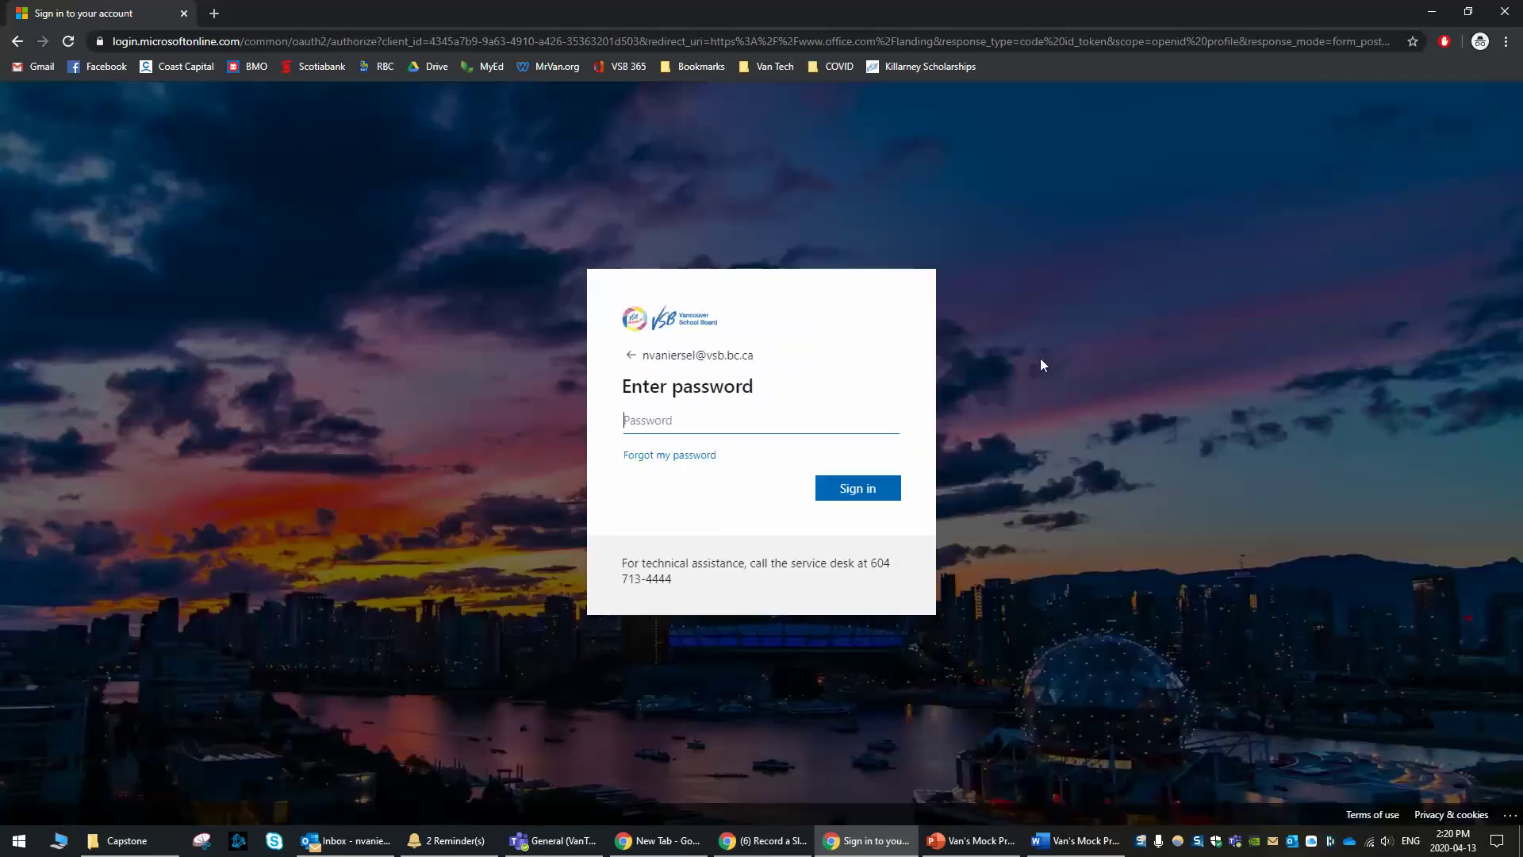
Enter the account password and complete sign-in
text(••••••••••••)
key(BackSpace)
key(BackSpace)
key(BackSpace)
key(BackSpace)
text(•••••••••••••)
key(Return)
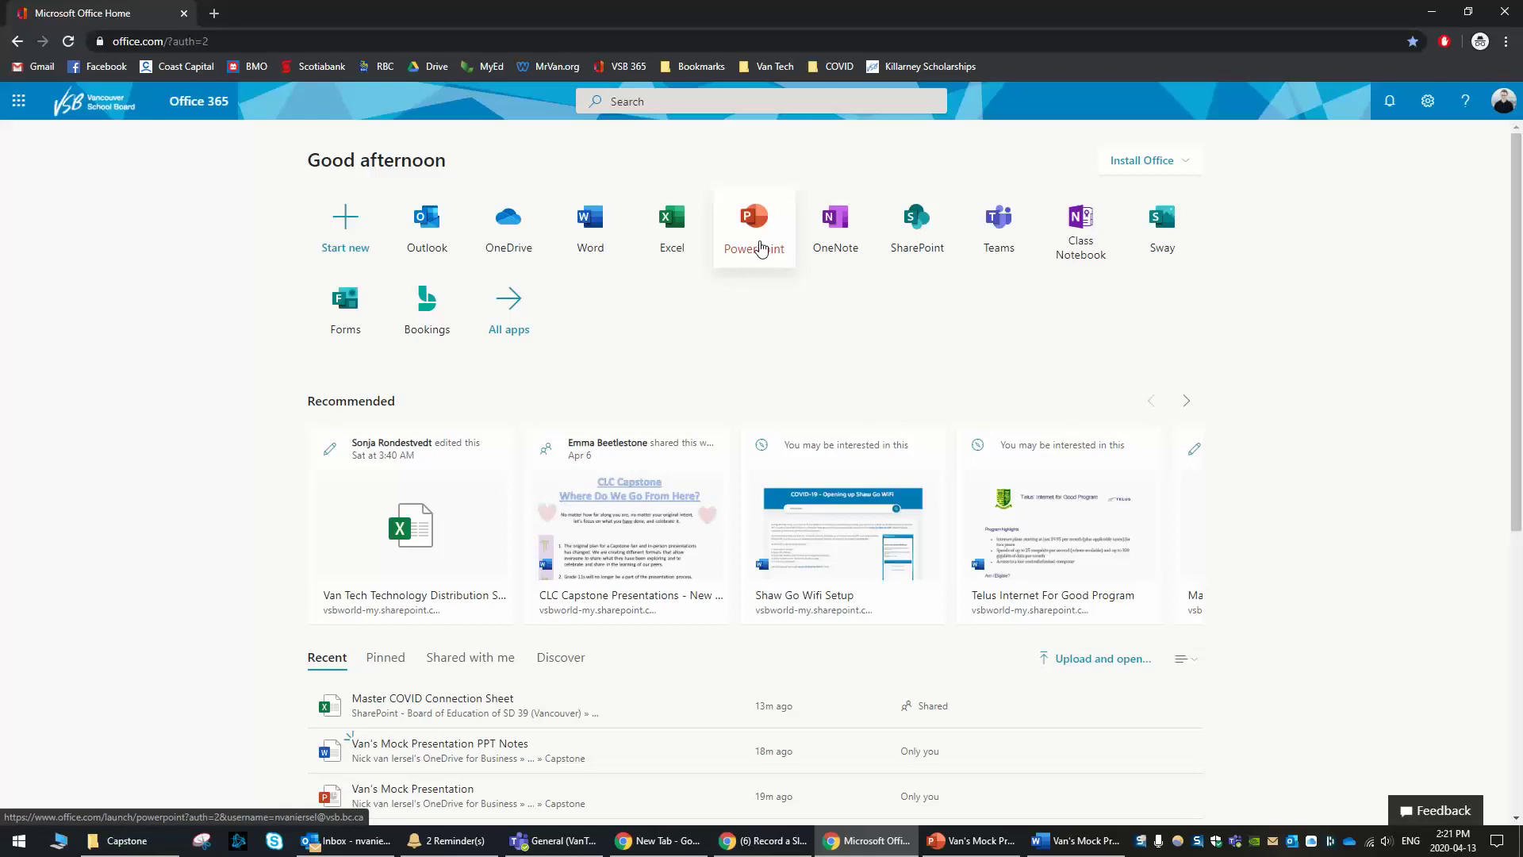
Download the Office 365 apps installer, run OfficeSetup.exe and dismiss the instructions
click(1146, 177)
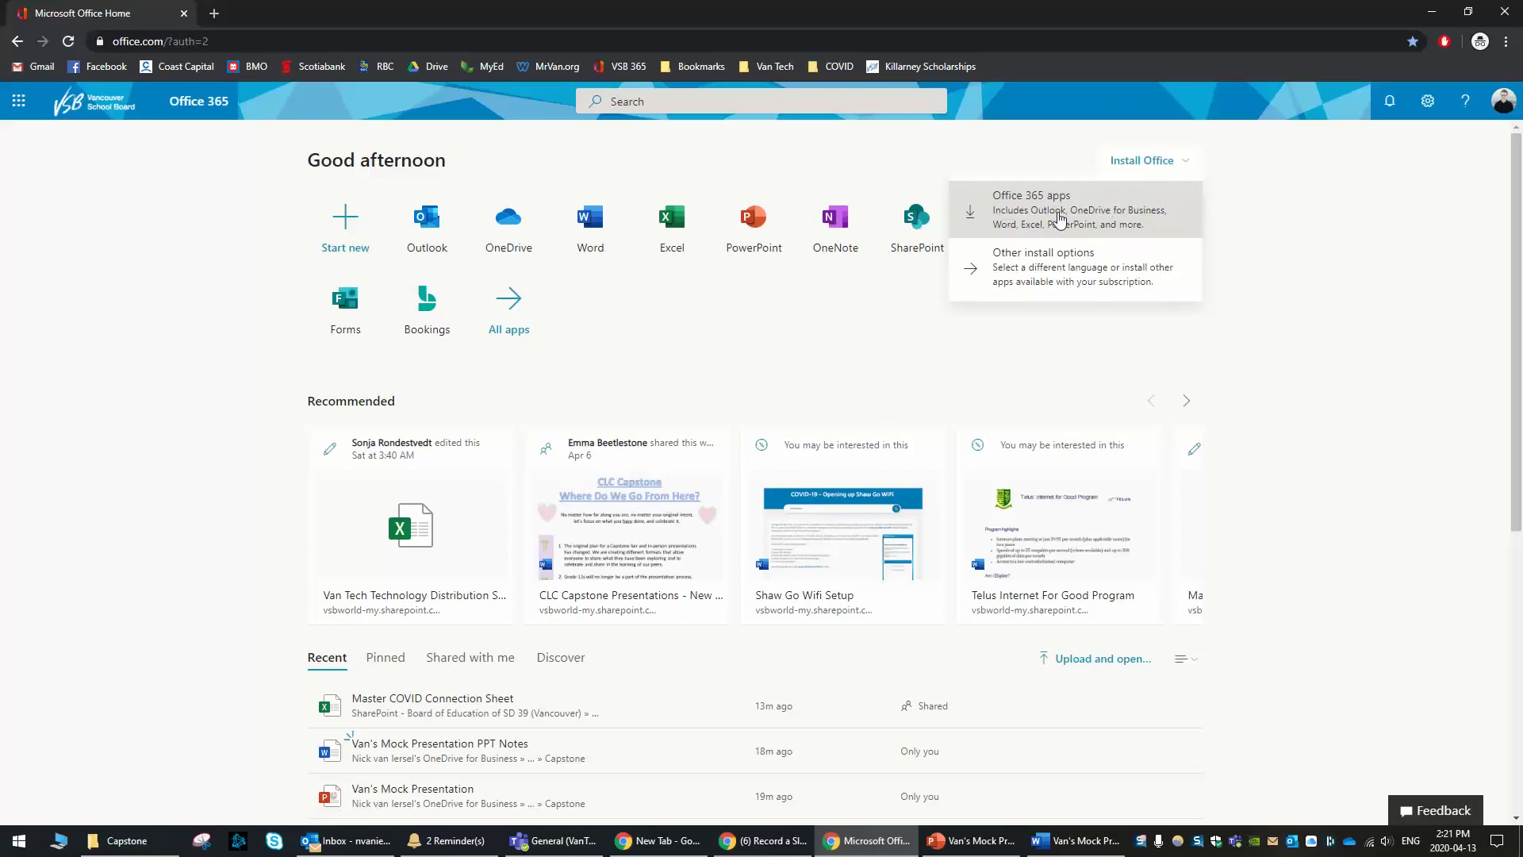
click(1059, 217)
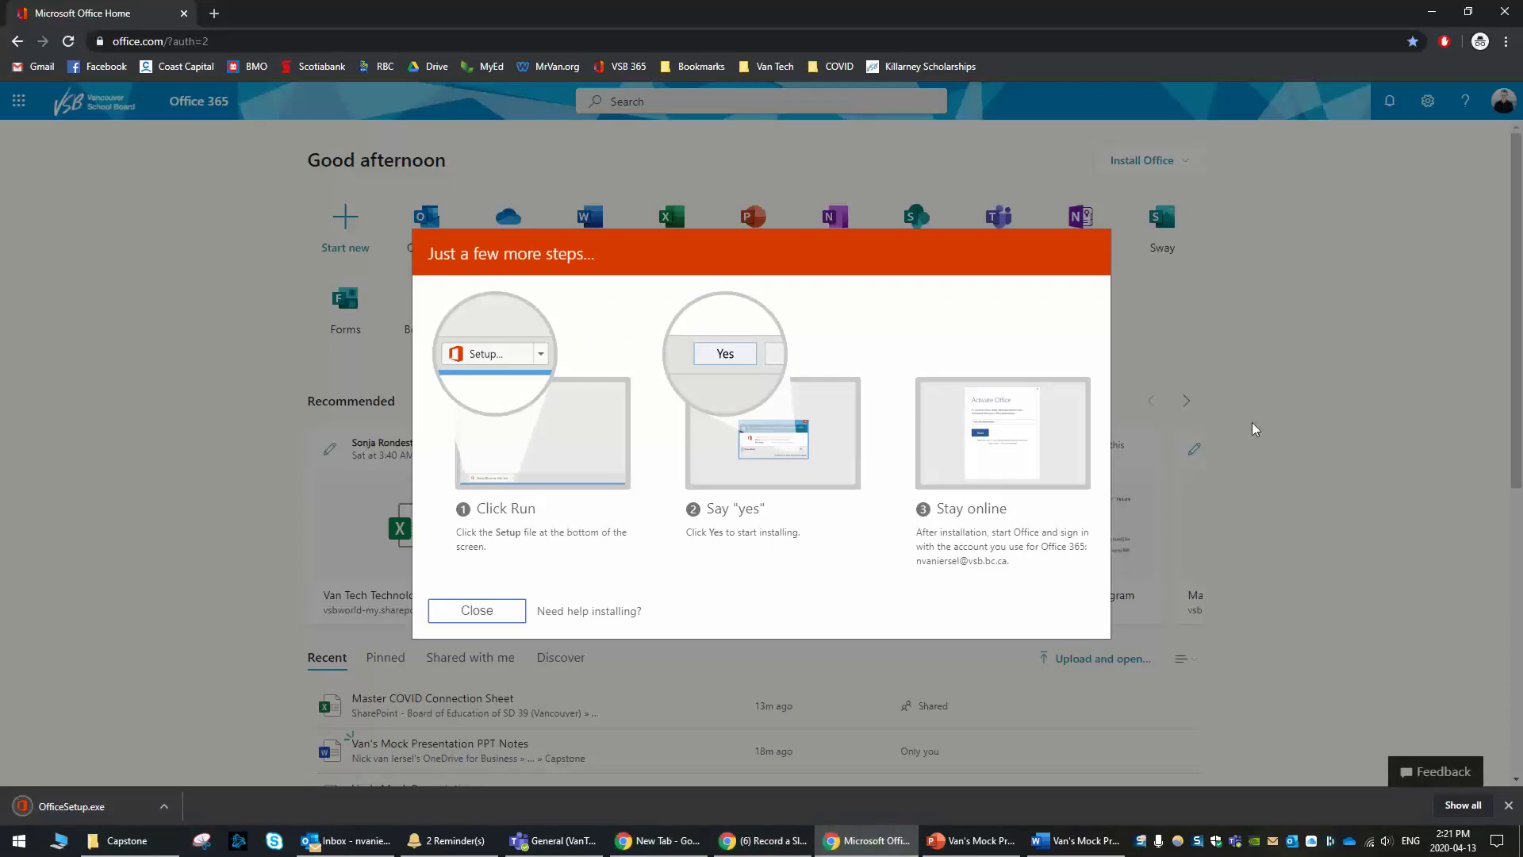
click(59, 817)
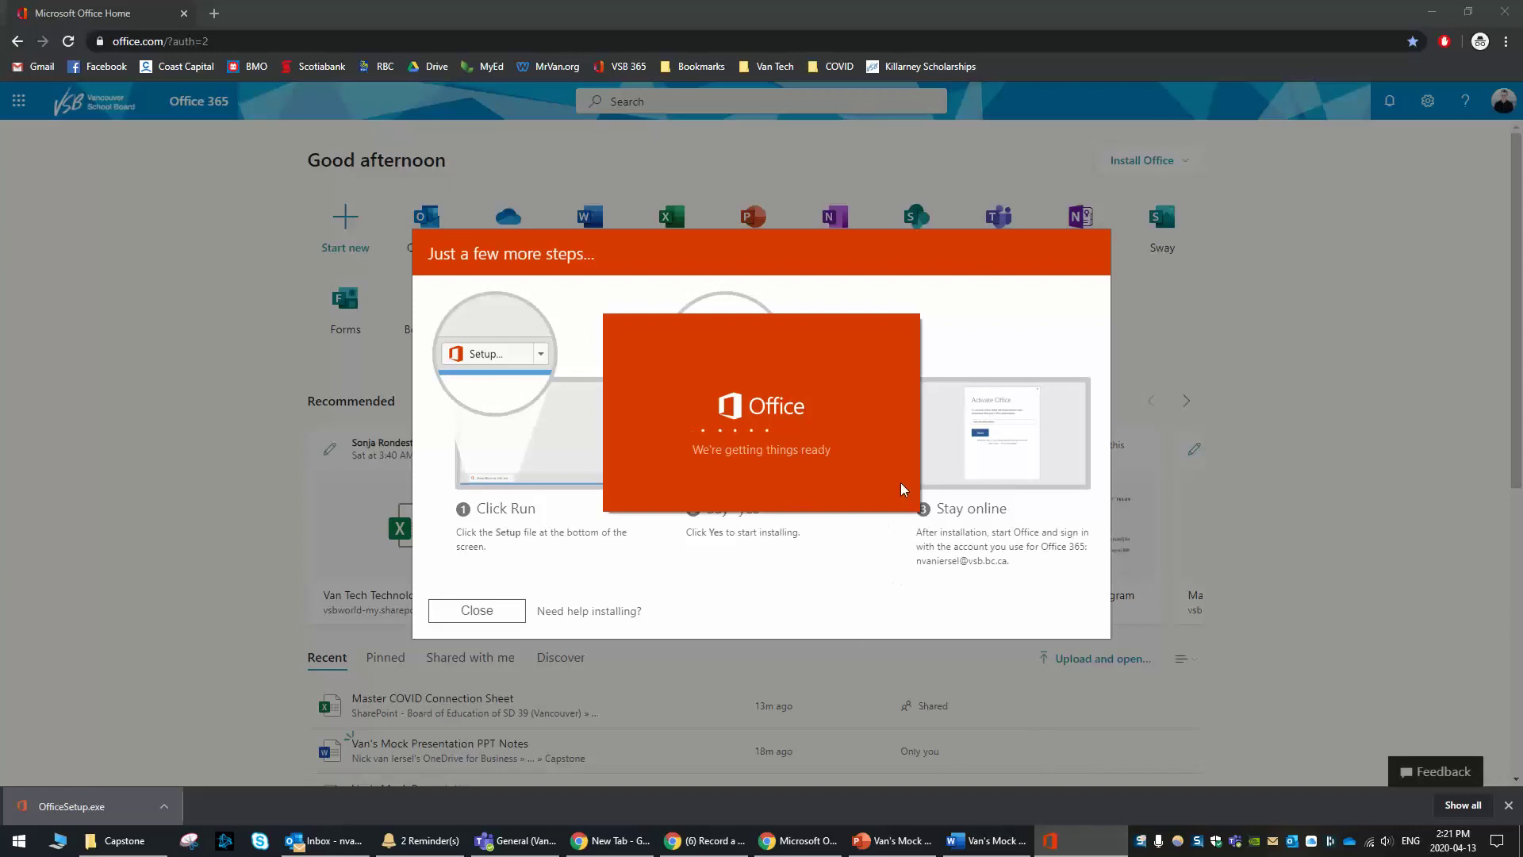
click(475, 623)
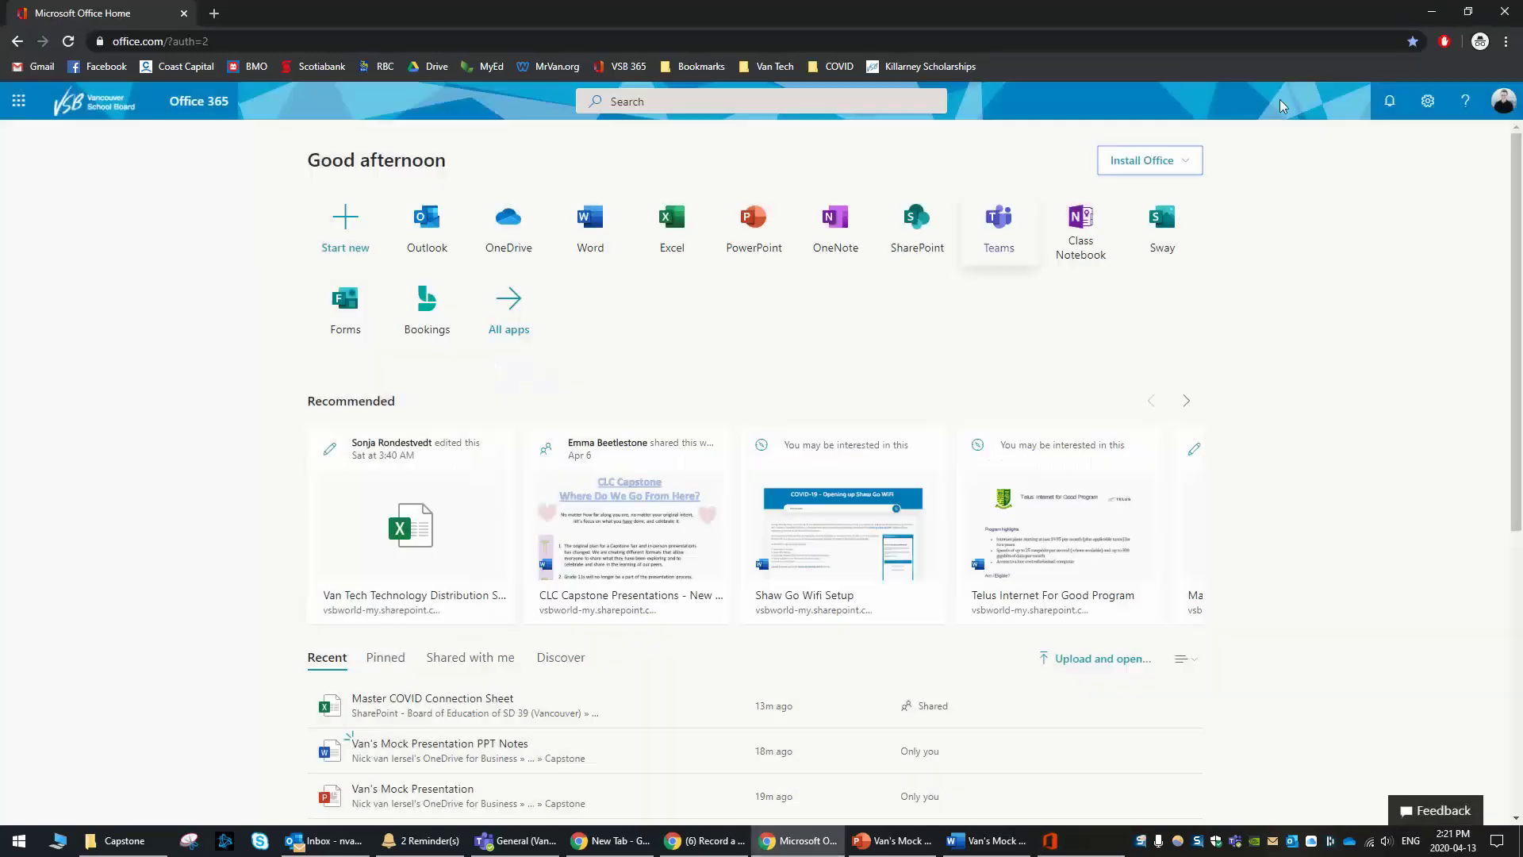
click(1431, 13)
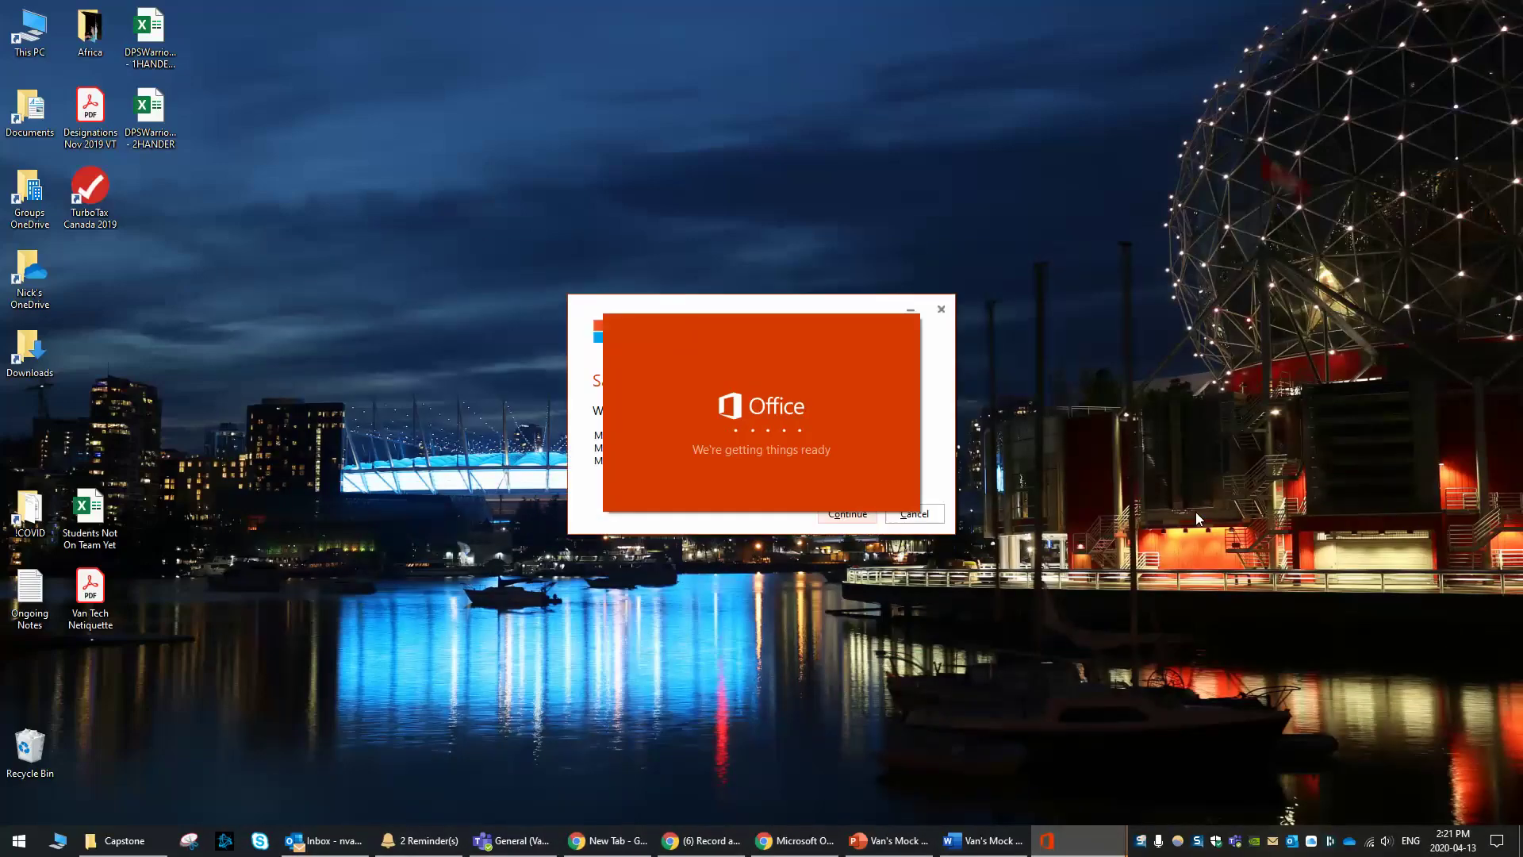
Open Task Manager, let Office Setup close apps and continue, then close the failed installer
key(ctrl+shift+Escape)
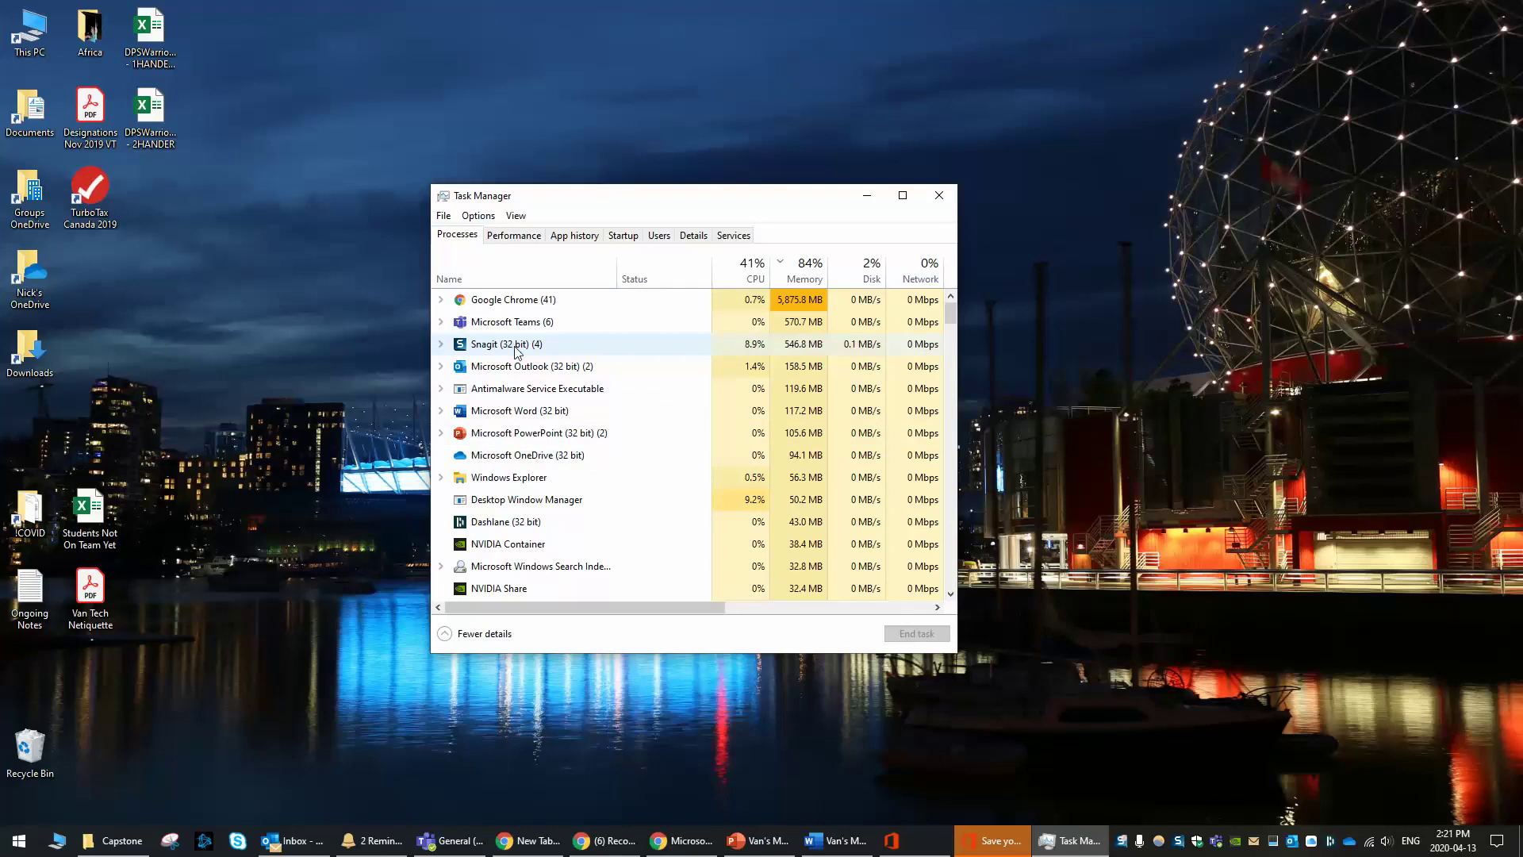
drag(529, 205, 1019, 165)
click(577, 375)
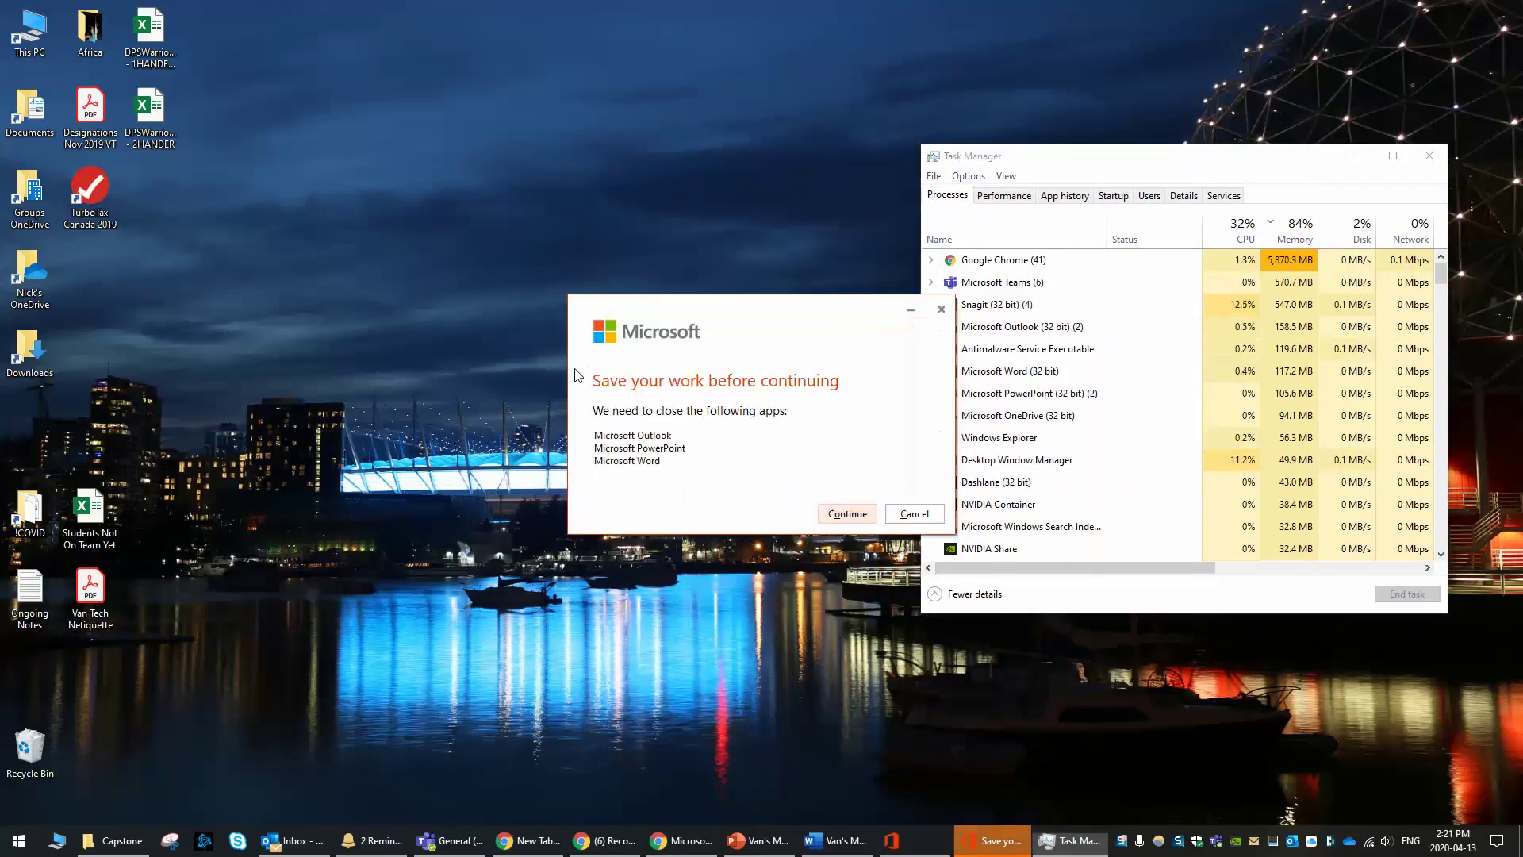
click(938, 517)
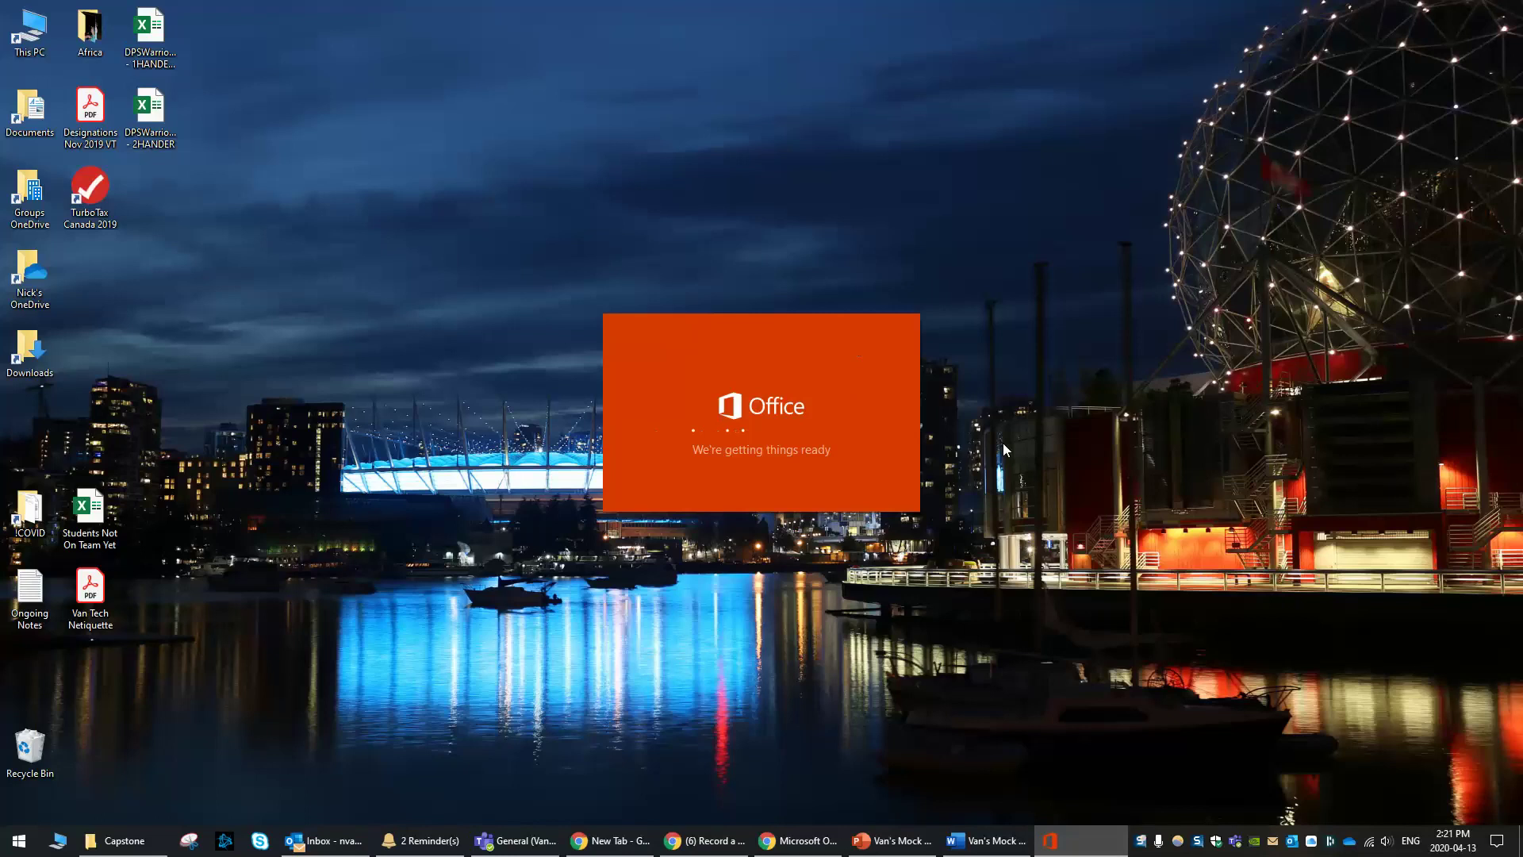
click(1004, 449)
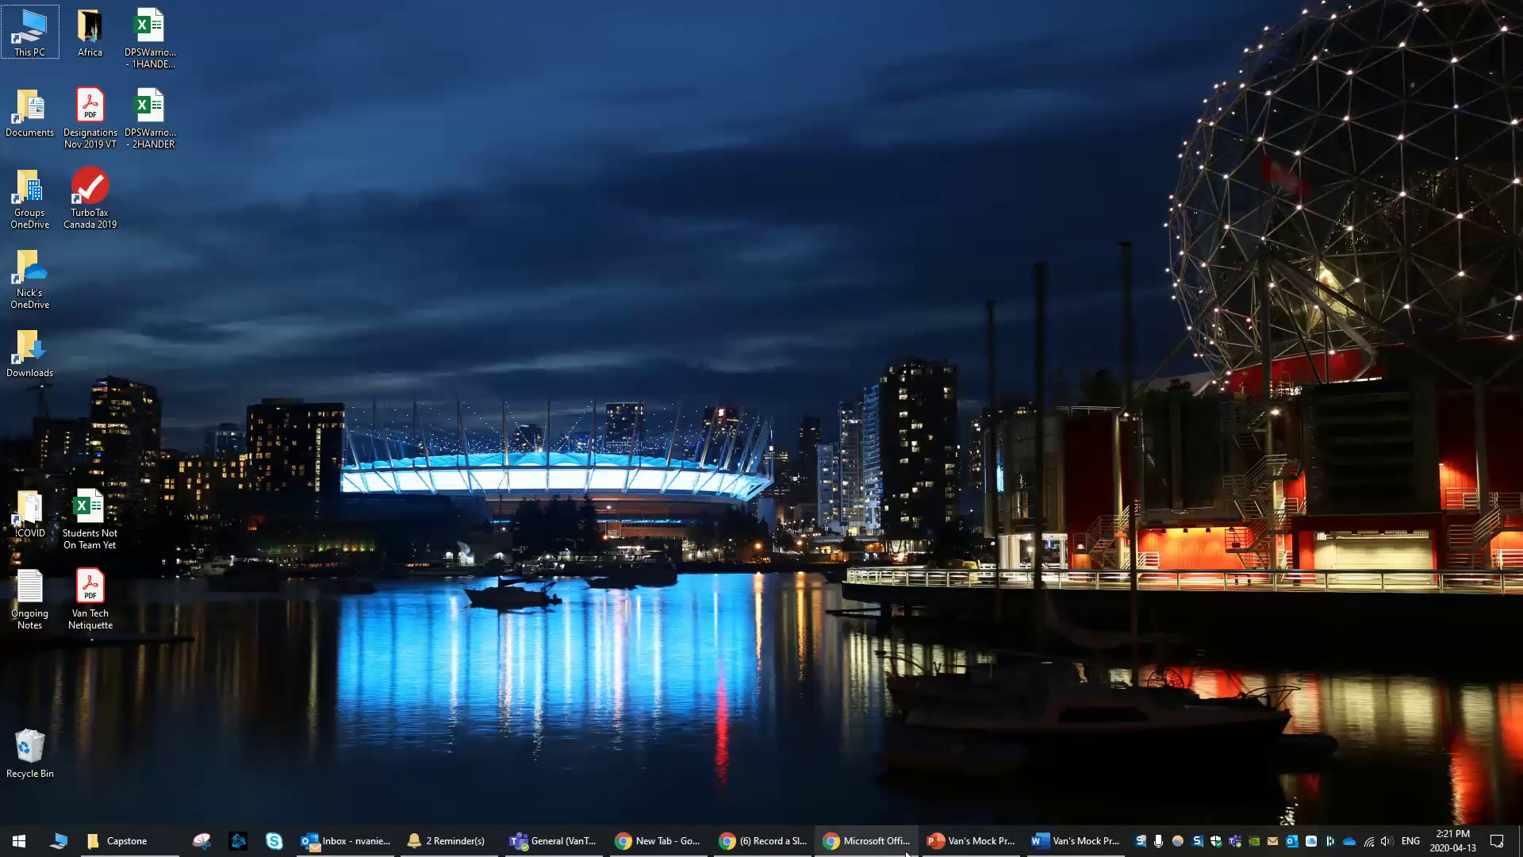
click(998, 849)
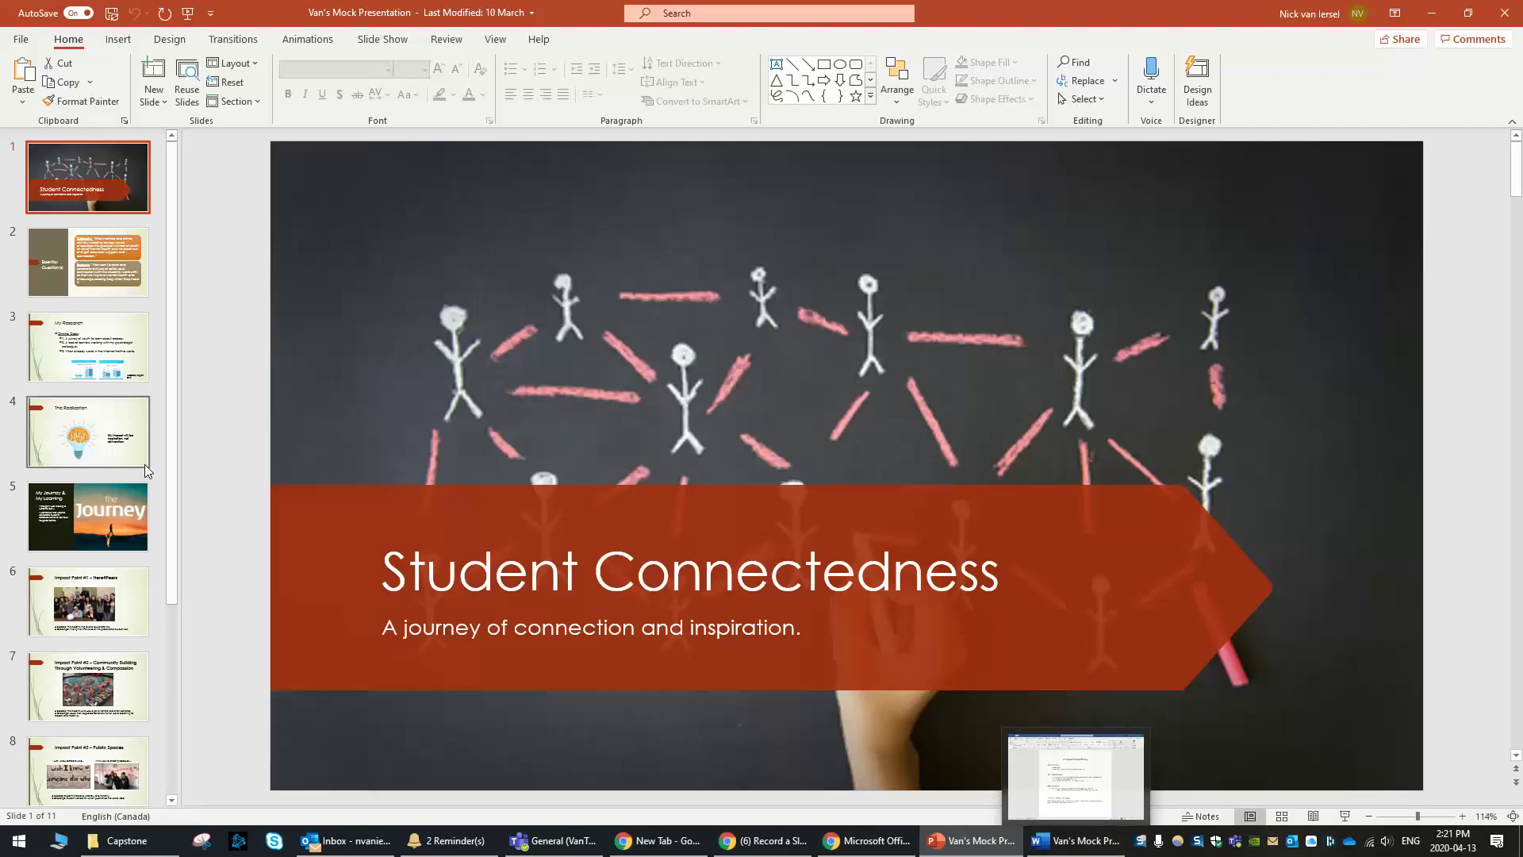
Look over the Mock Presentation PPT Notes document in Word, then return to the PowerPoint deck
scroll(146, 471, down, 4)
scroll(147, 470, up, 4)
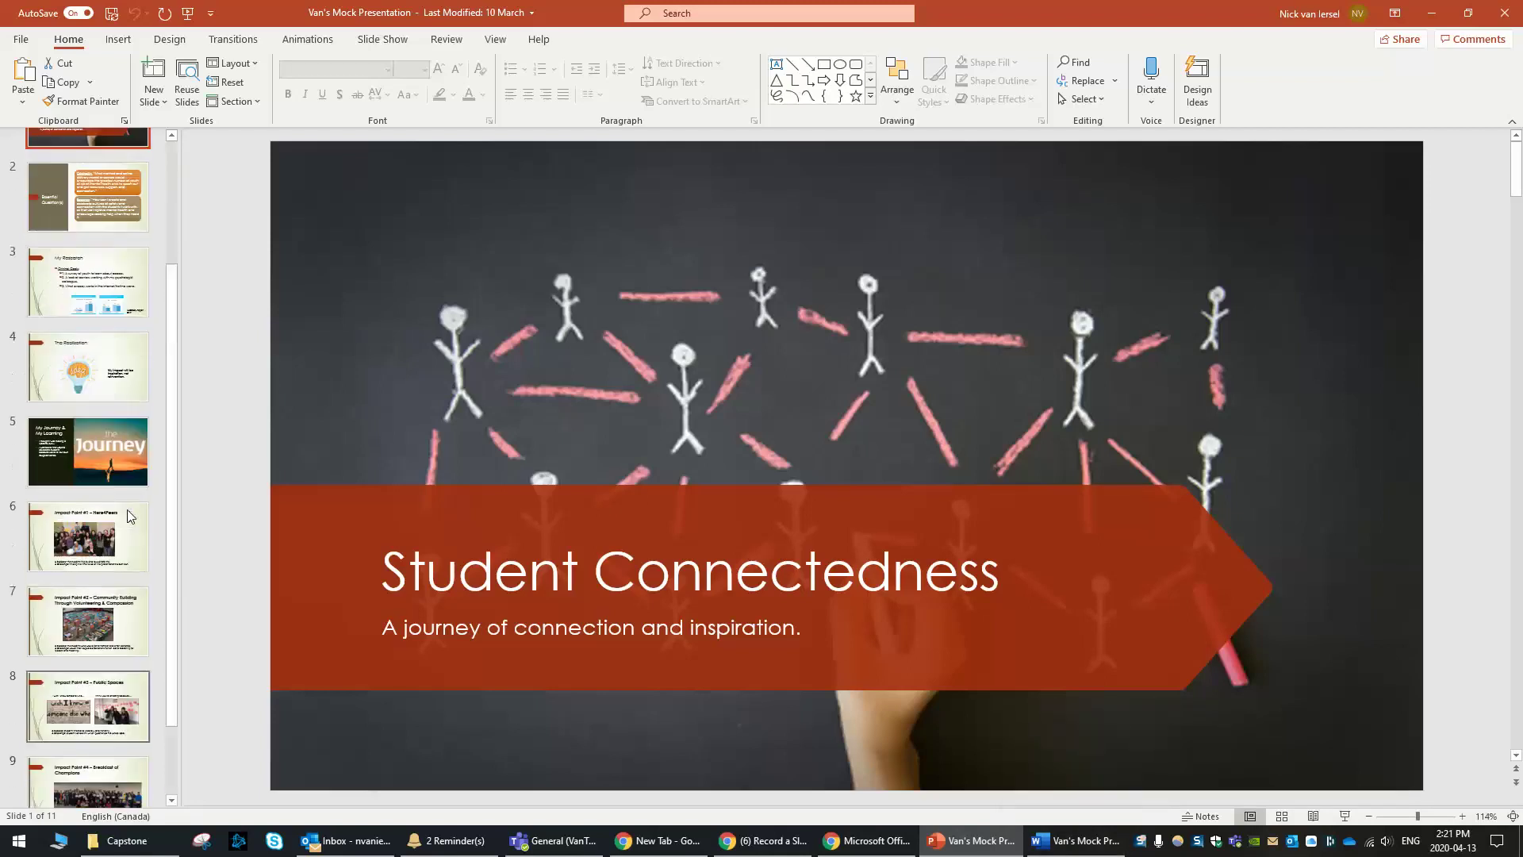
click(1061, 853)
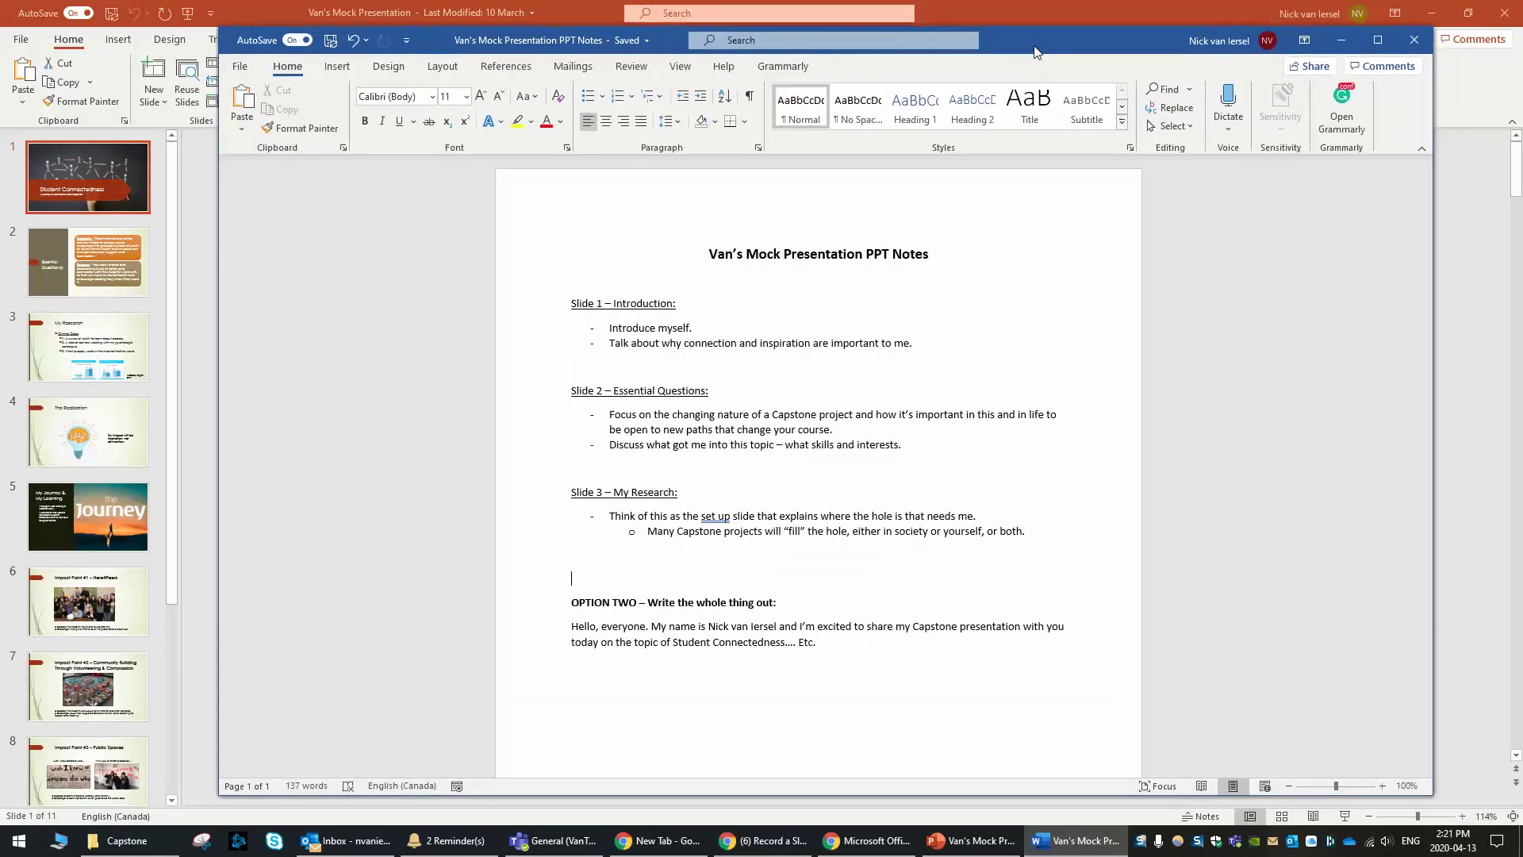
drag(1034, 53, 960, 57)
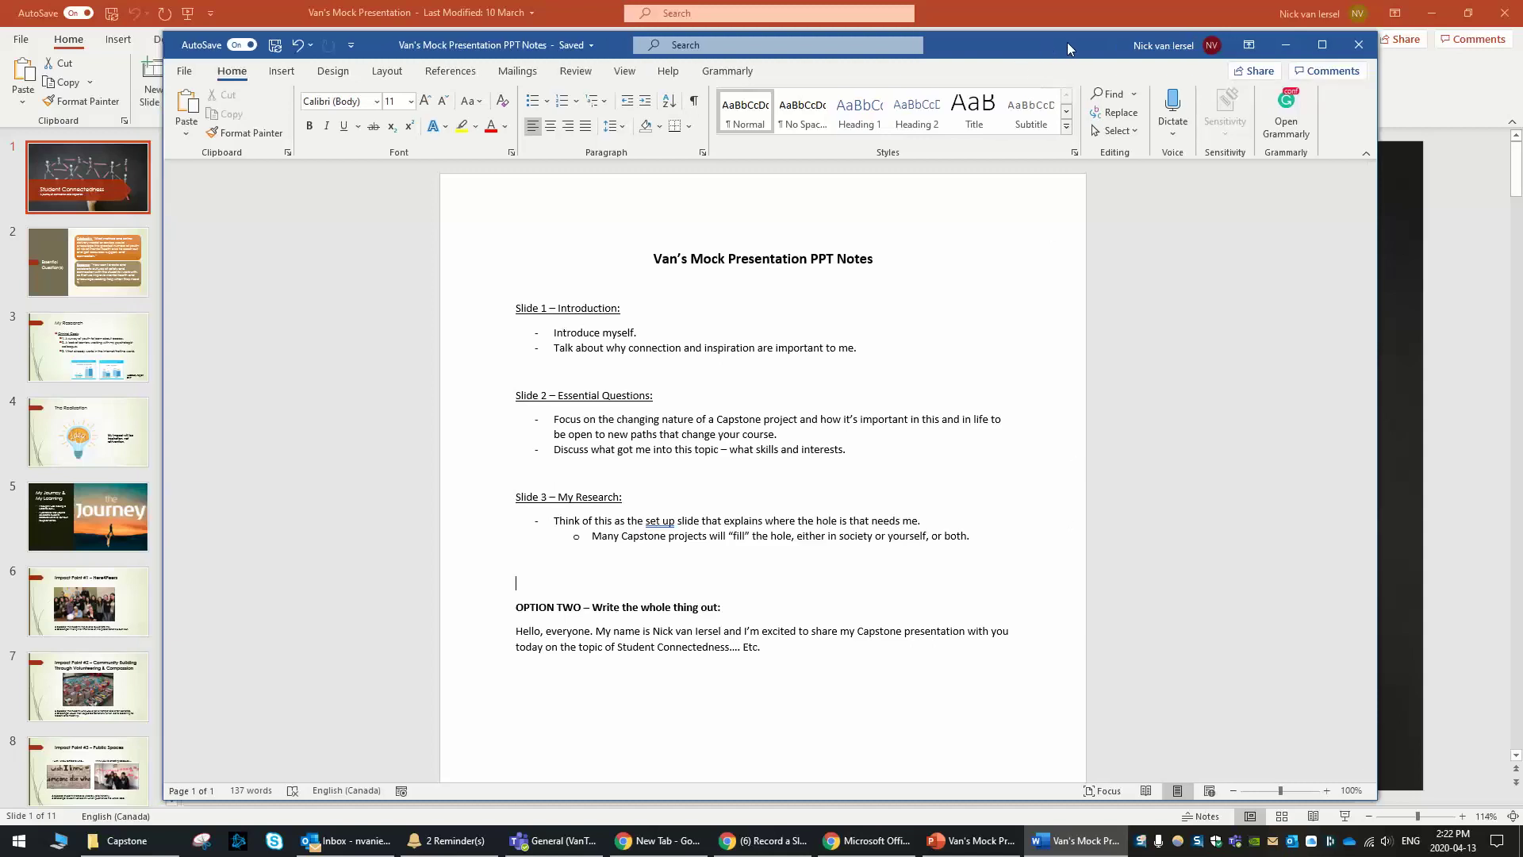
click(1083, 17)
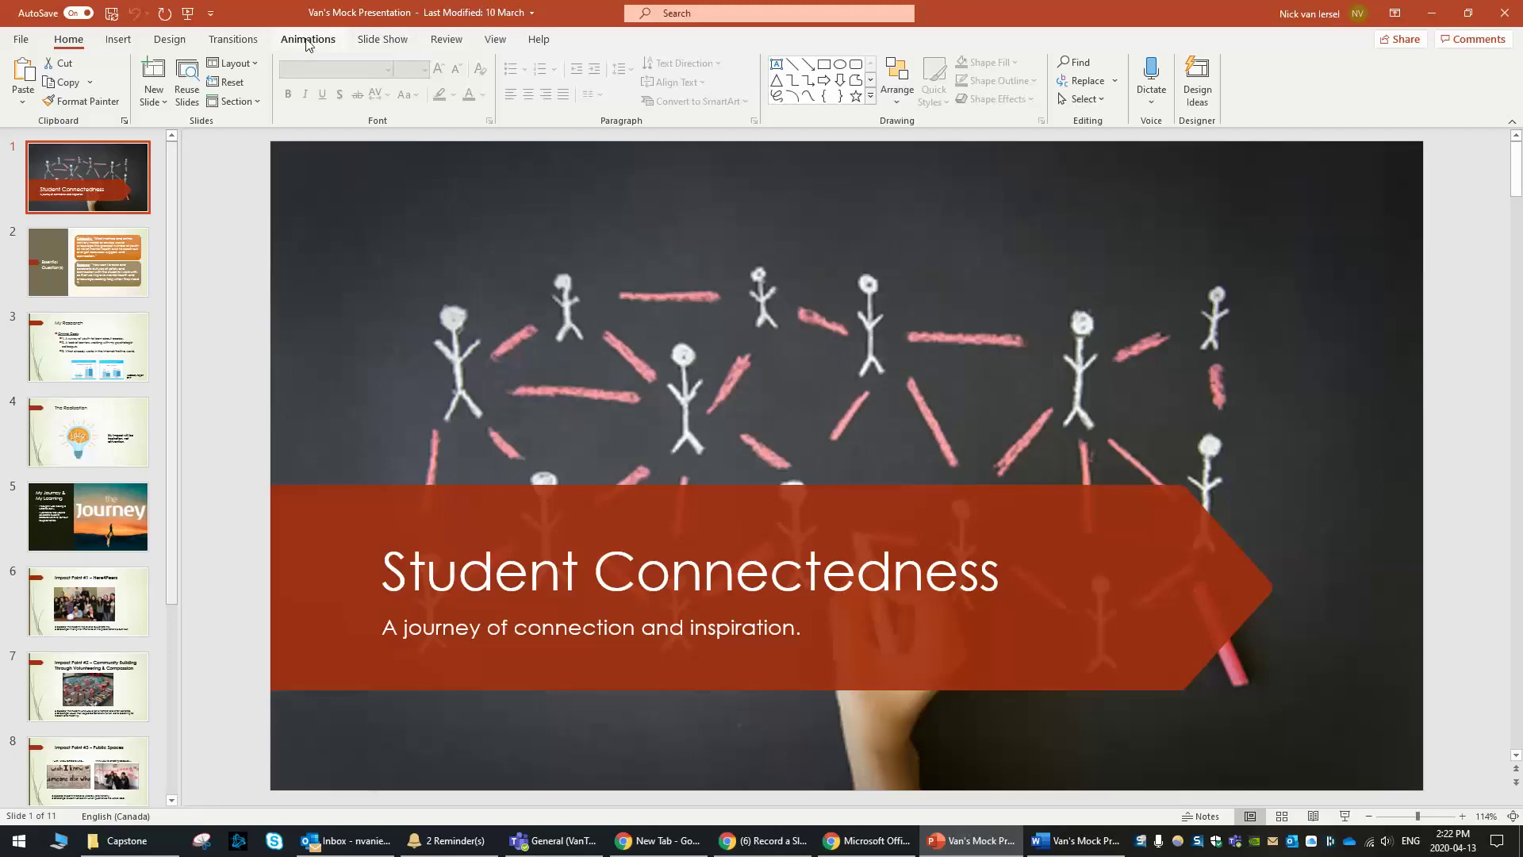
Enable the Recording tab through Customize the Ribbon and switch to it
right_click(530, 43)
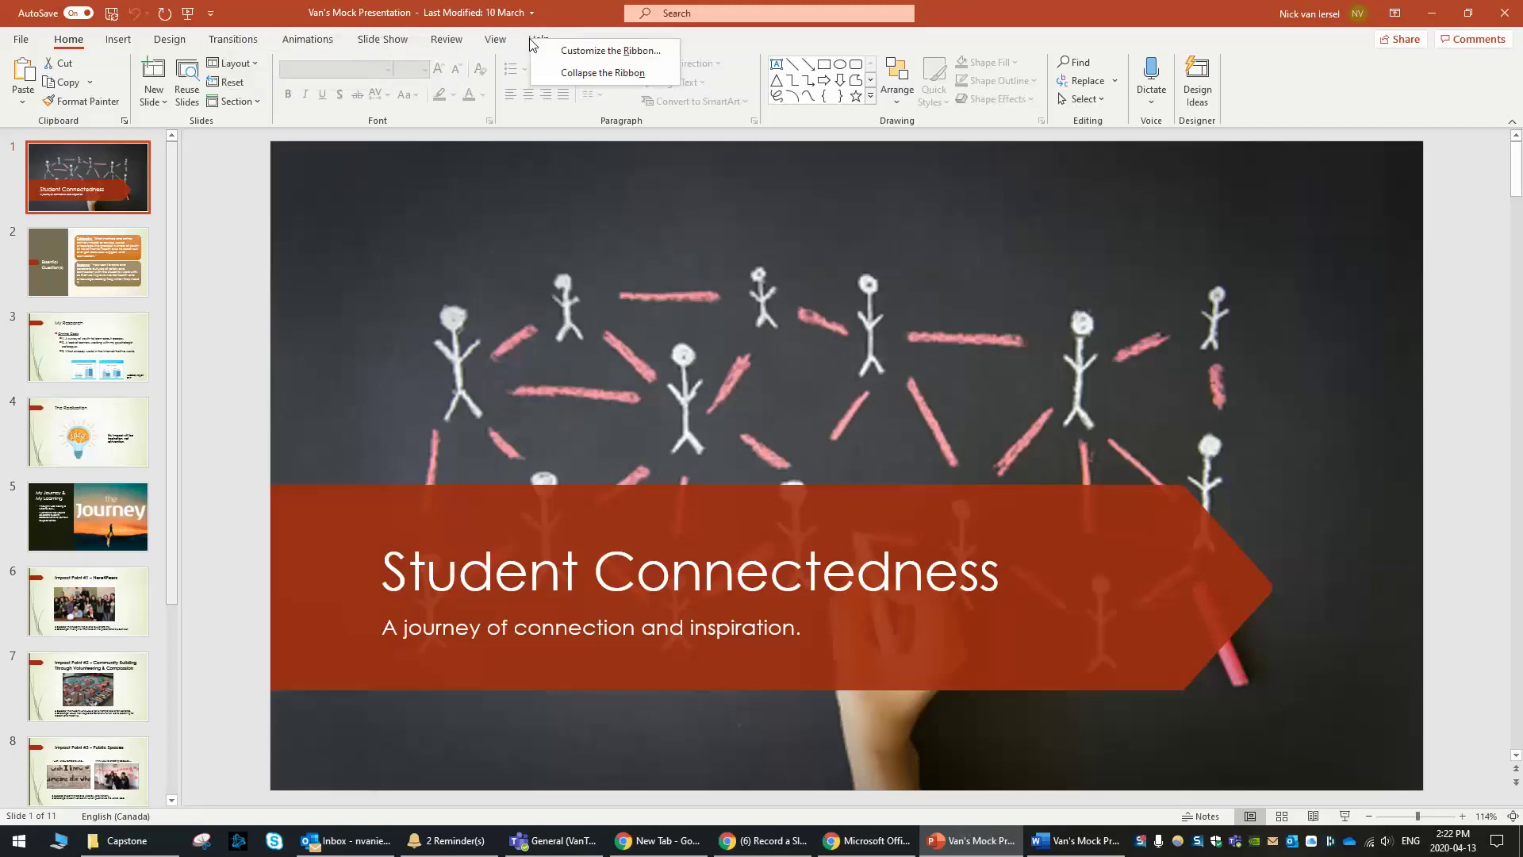
click(606, 52)
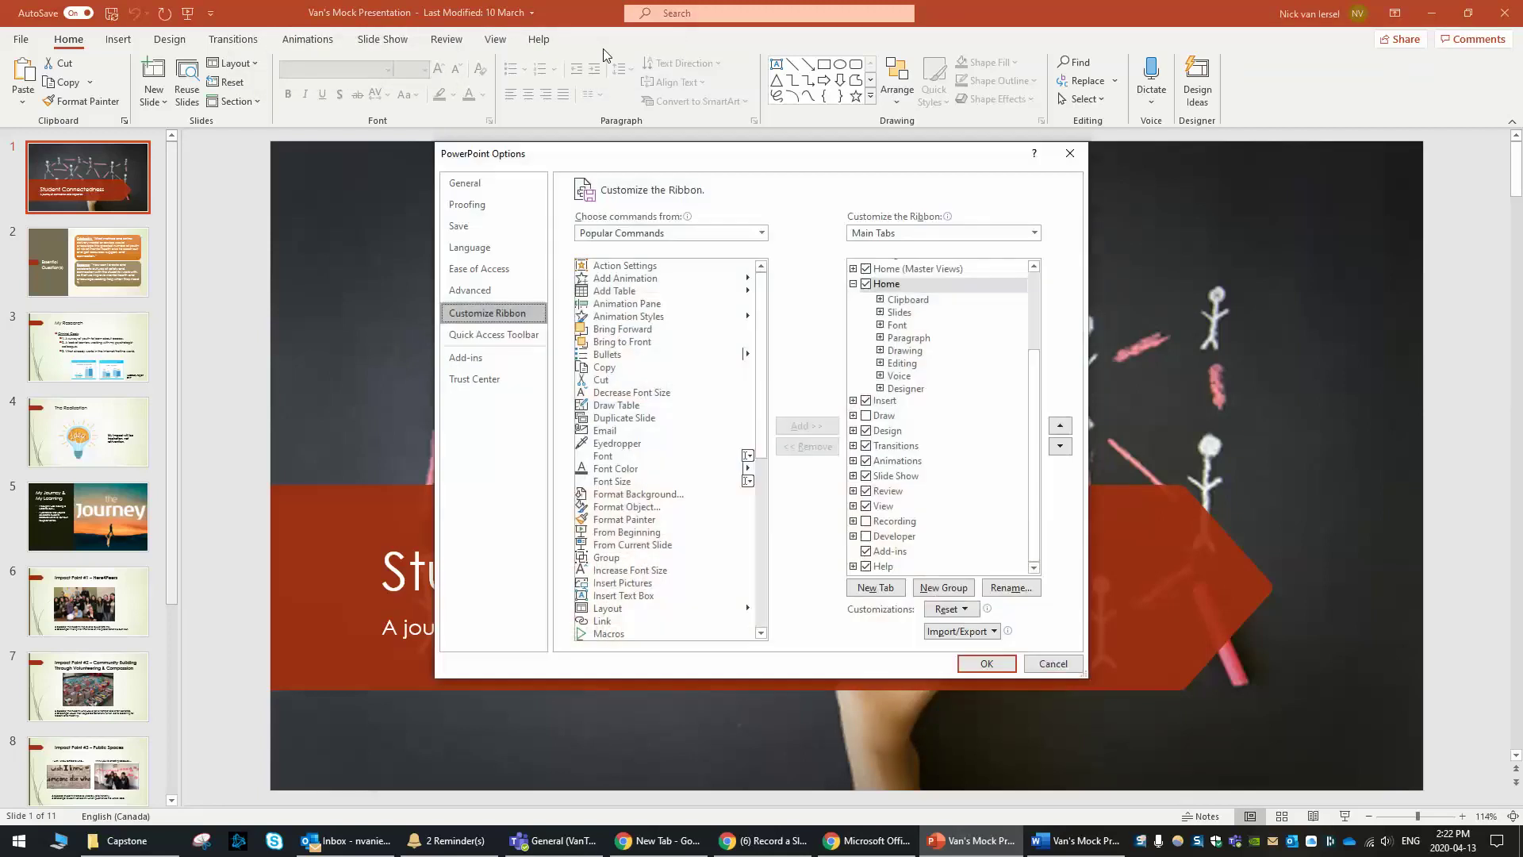
click(866, 521)
click(984, 661)
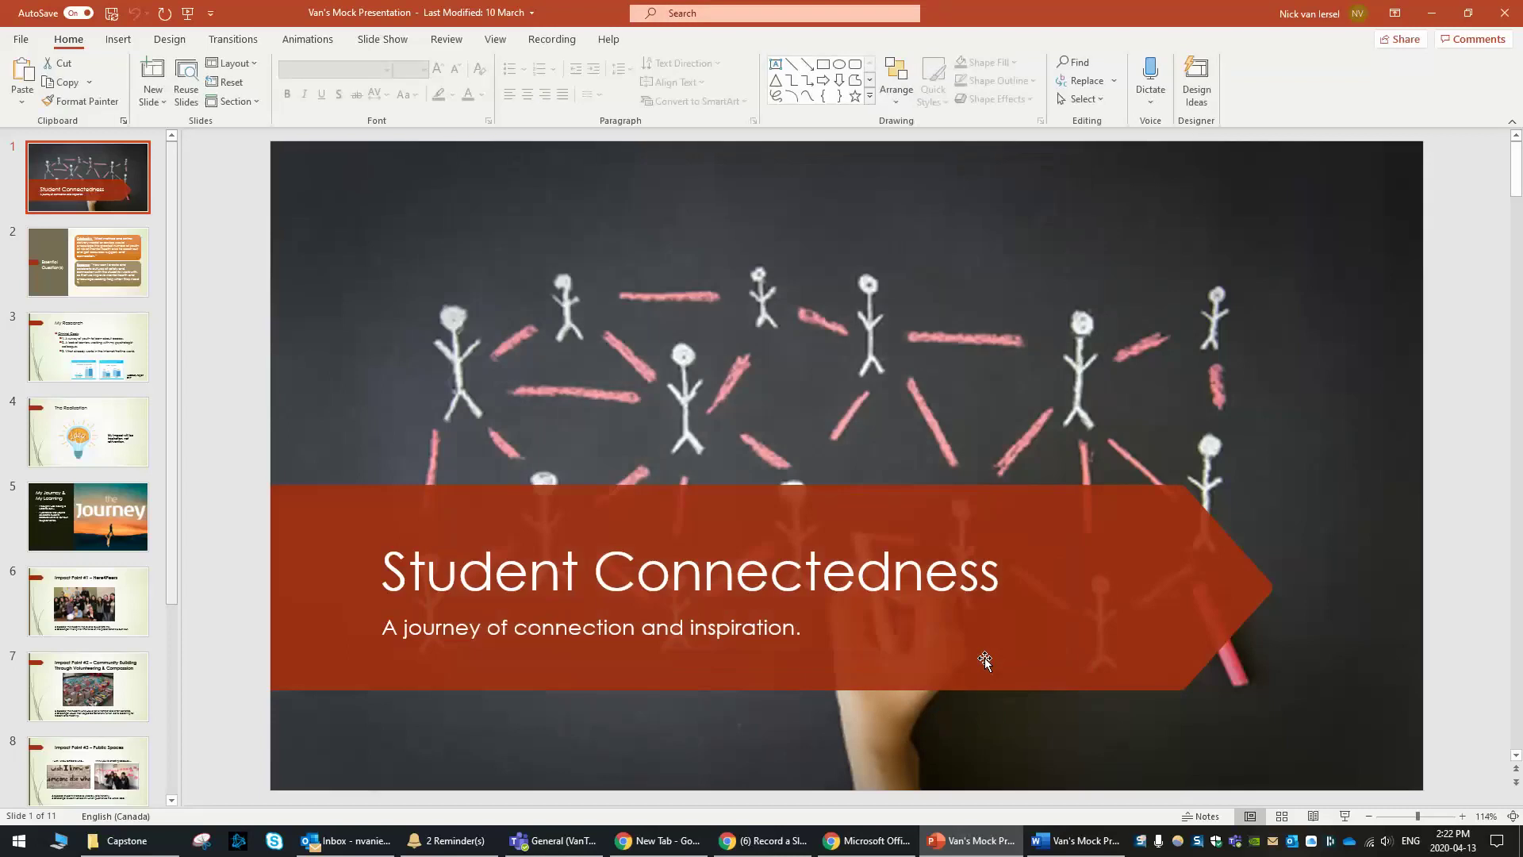
click(552, 39)
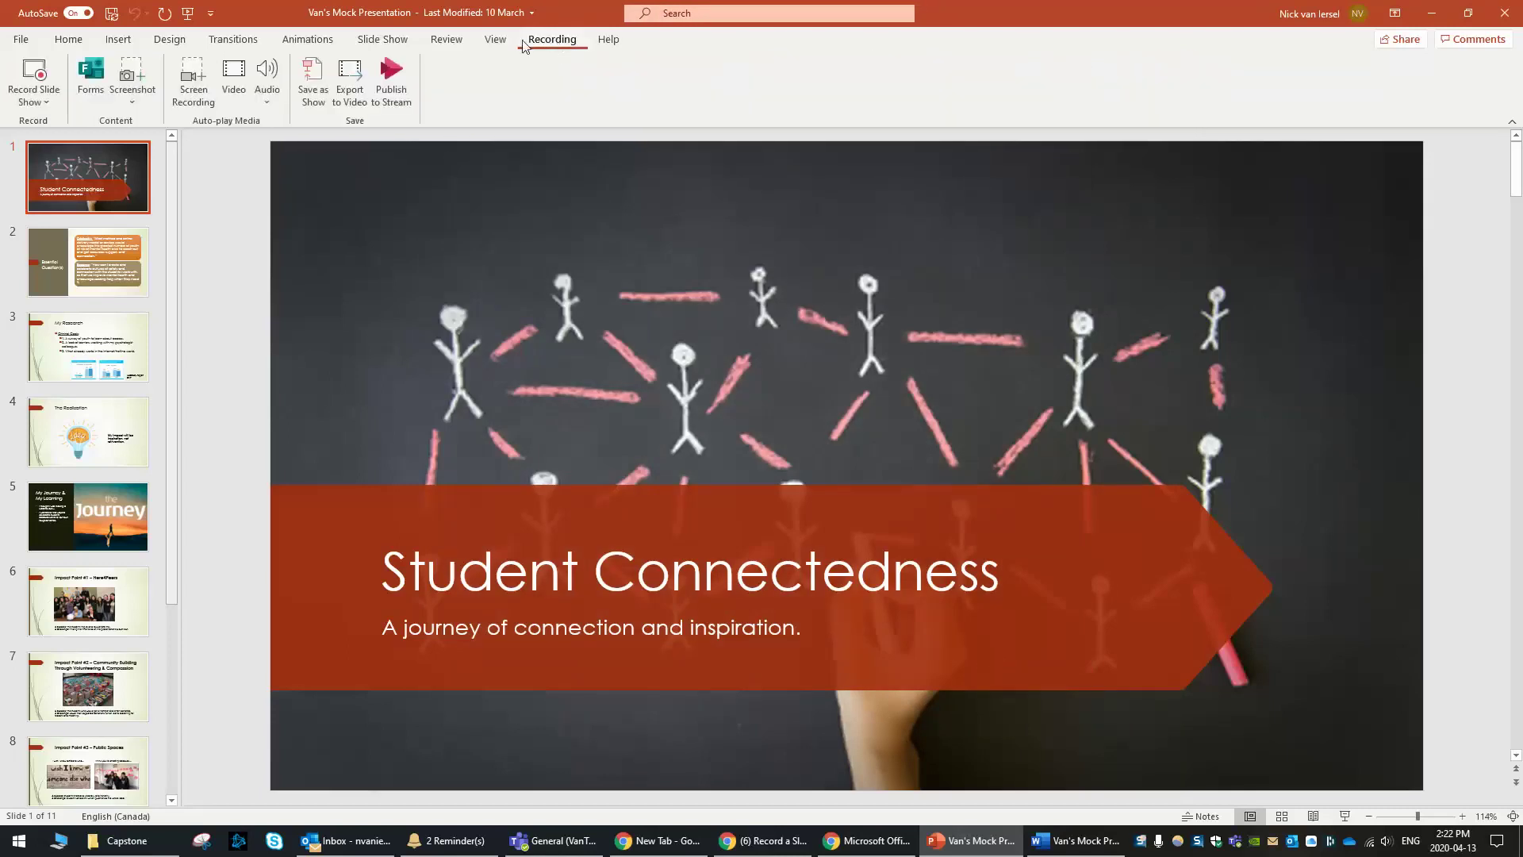
scroll(460, 55, up, 8)
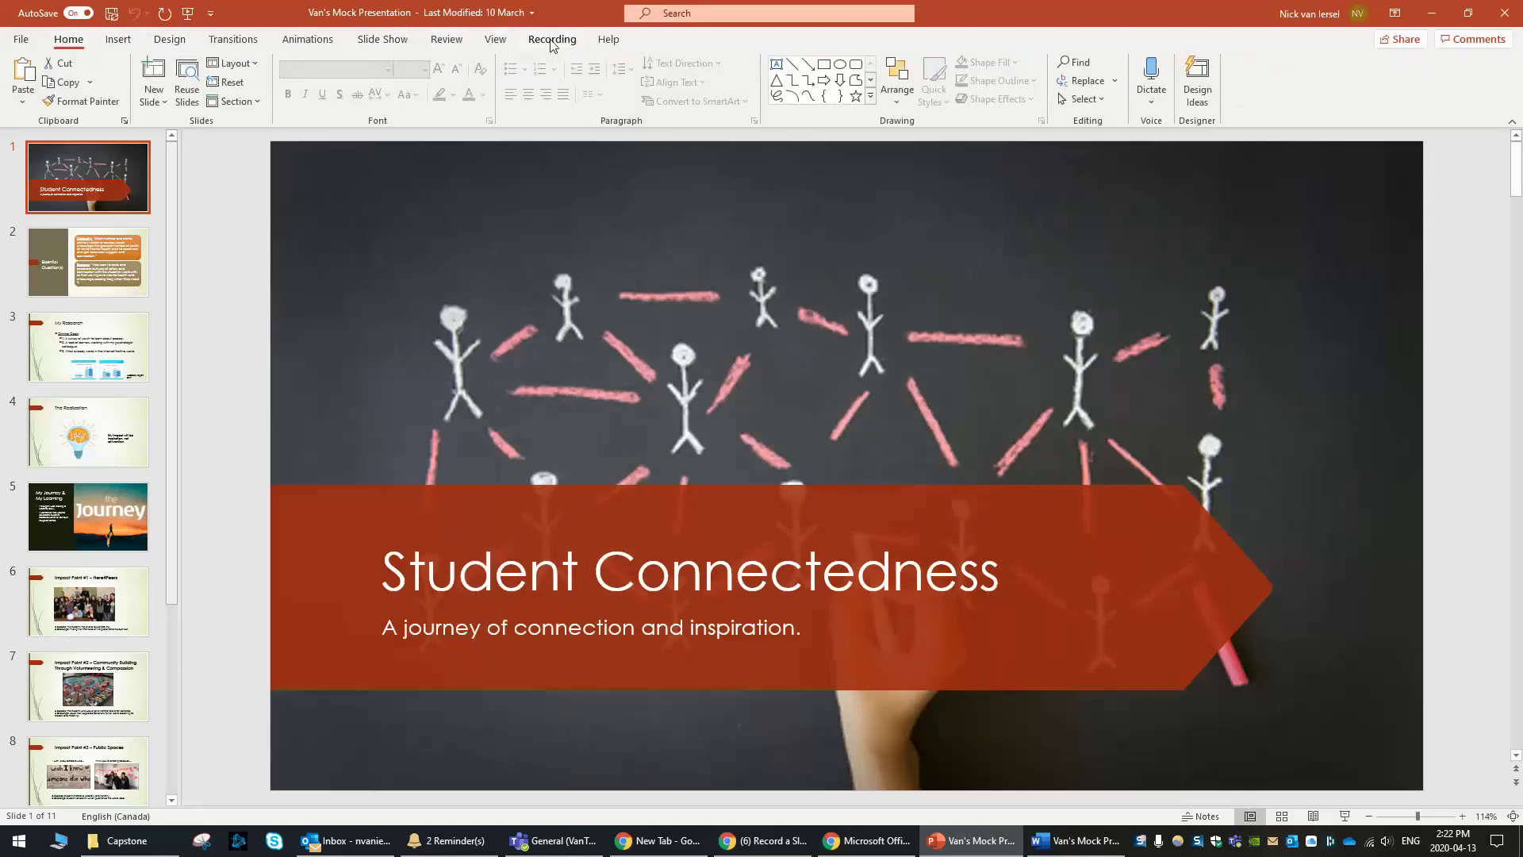
click(552, 39)
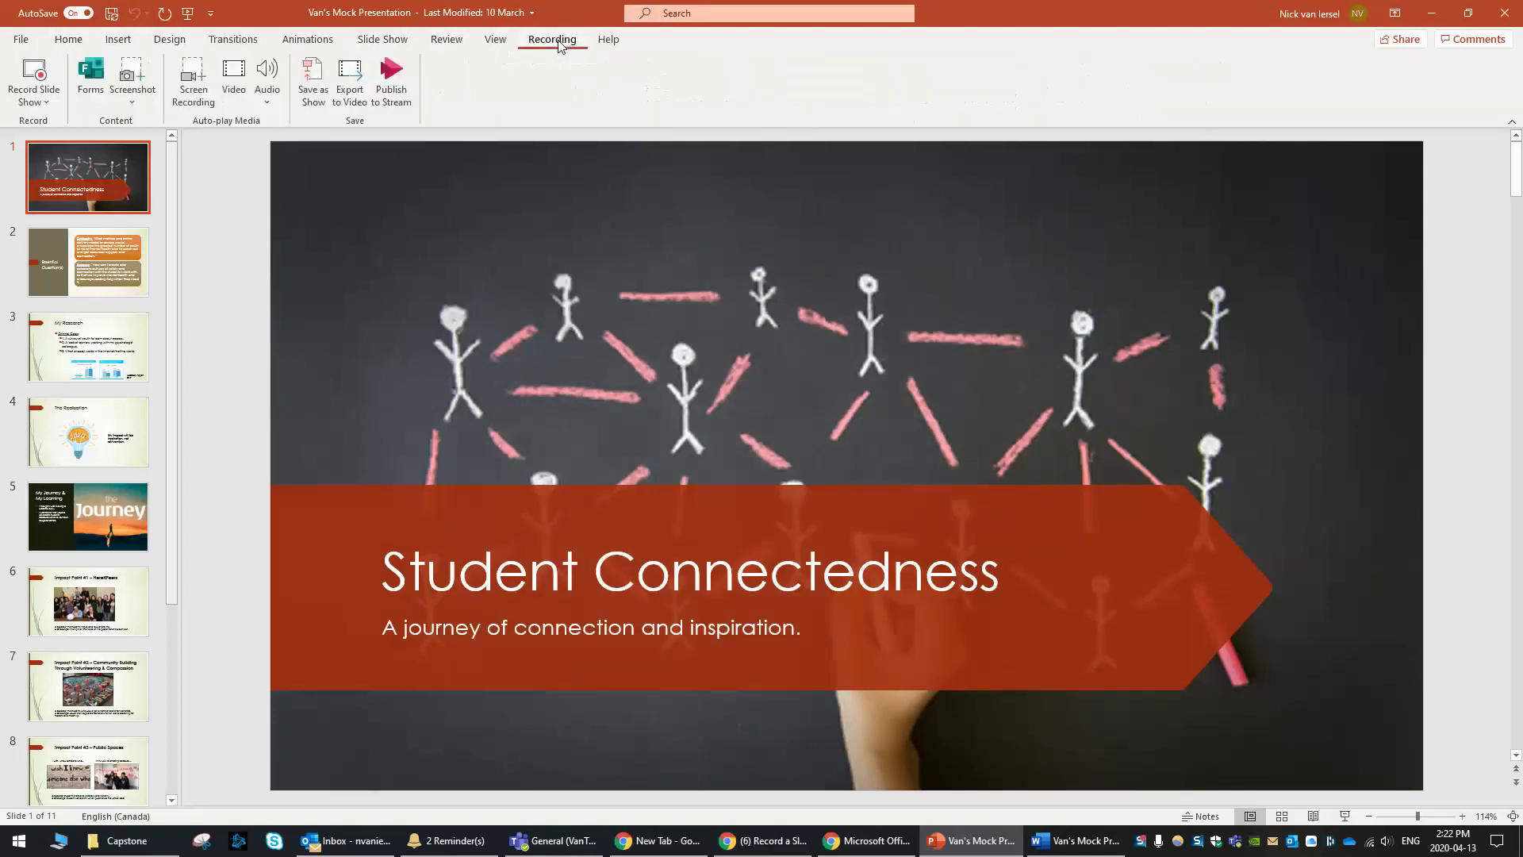
Start Record Slide Show on slide 1, show NOTES, and bring Word forward at the Slide 1 heading
click(34, 73)
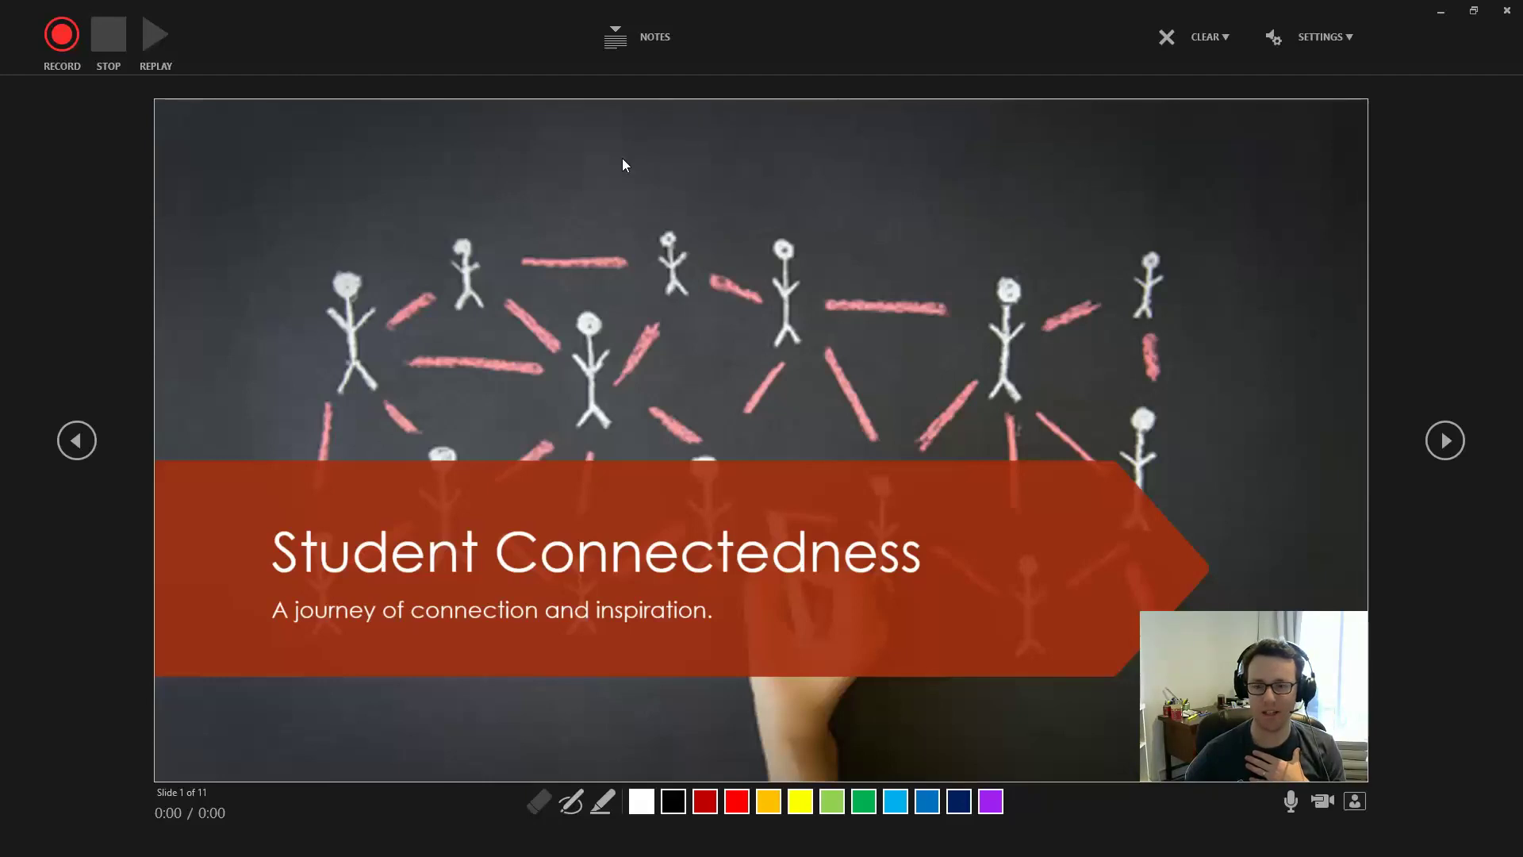
click(613, 45)
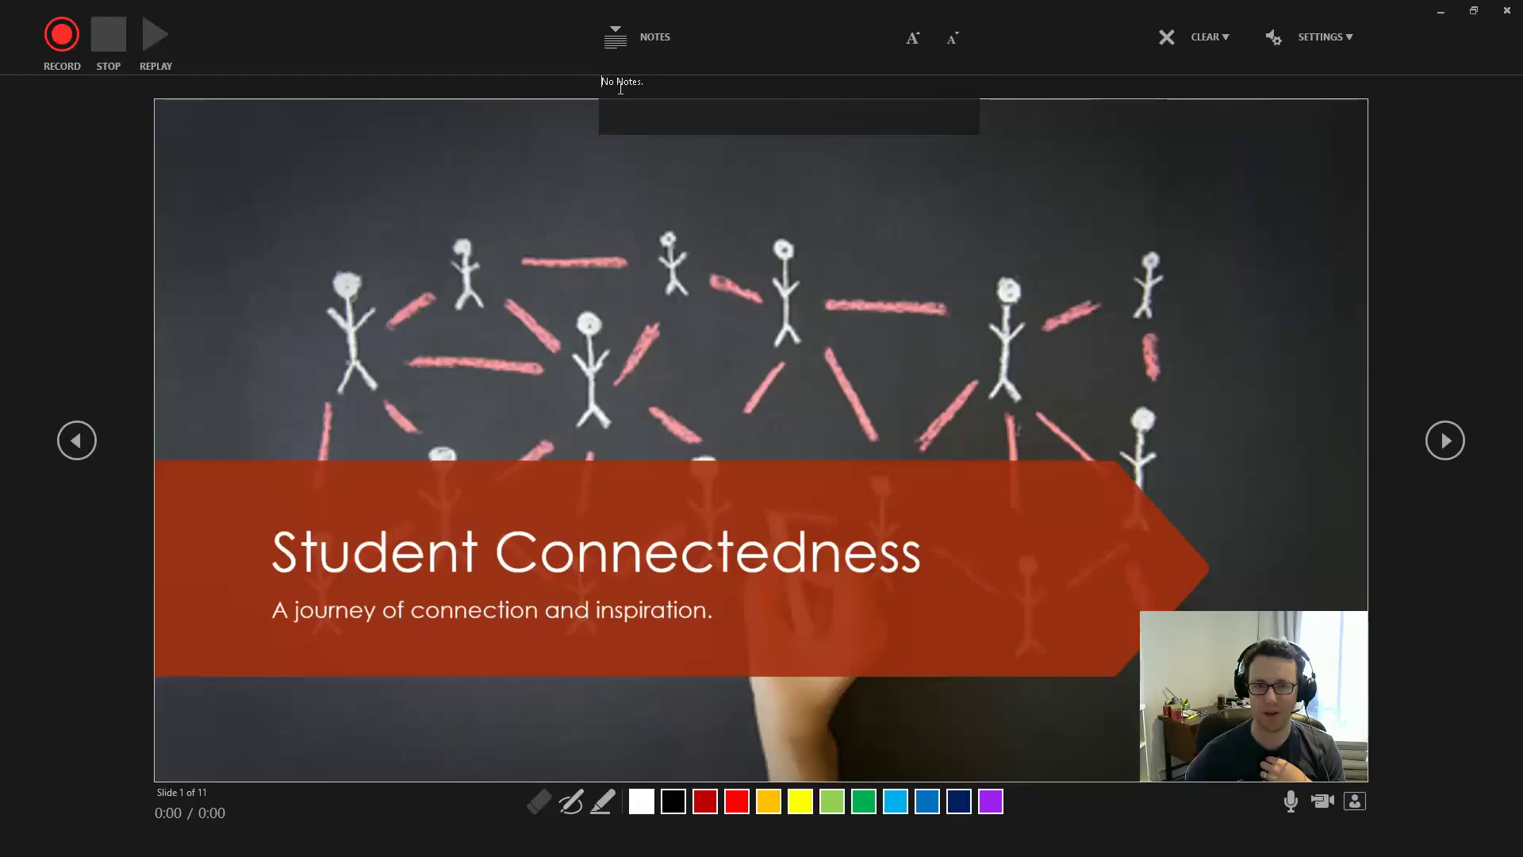
key(alt+Tab)
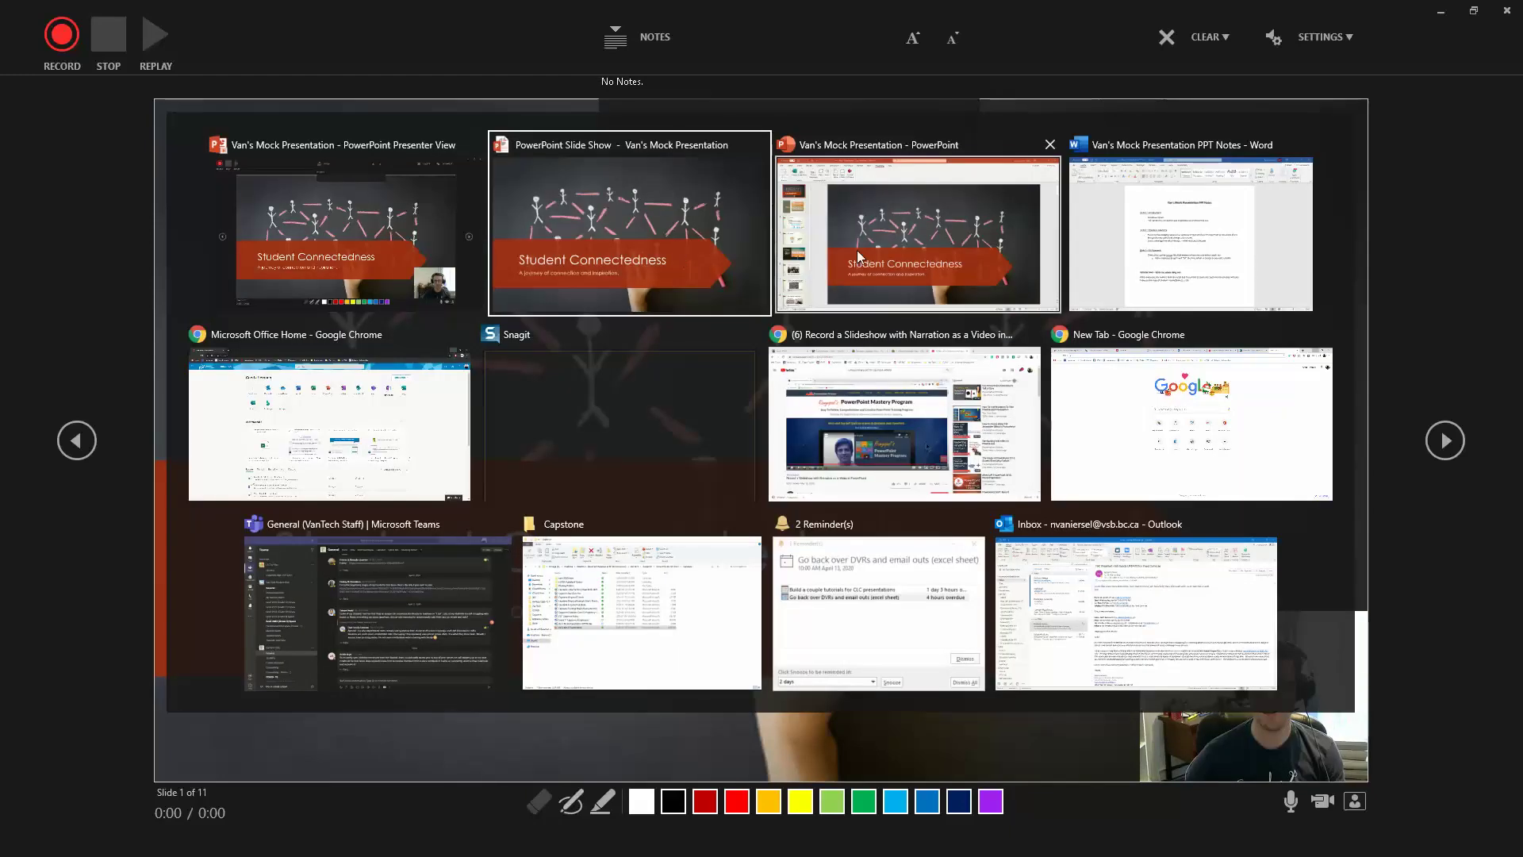
click(1140, 225)
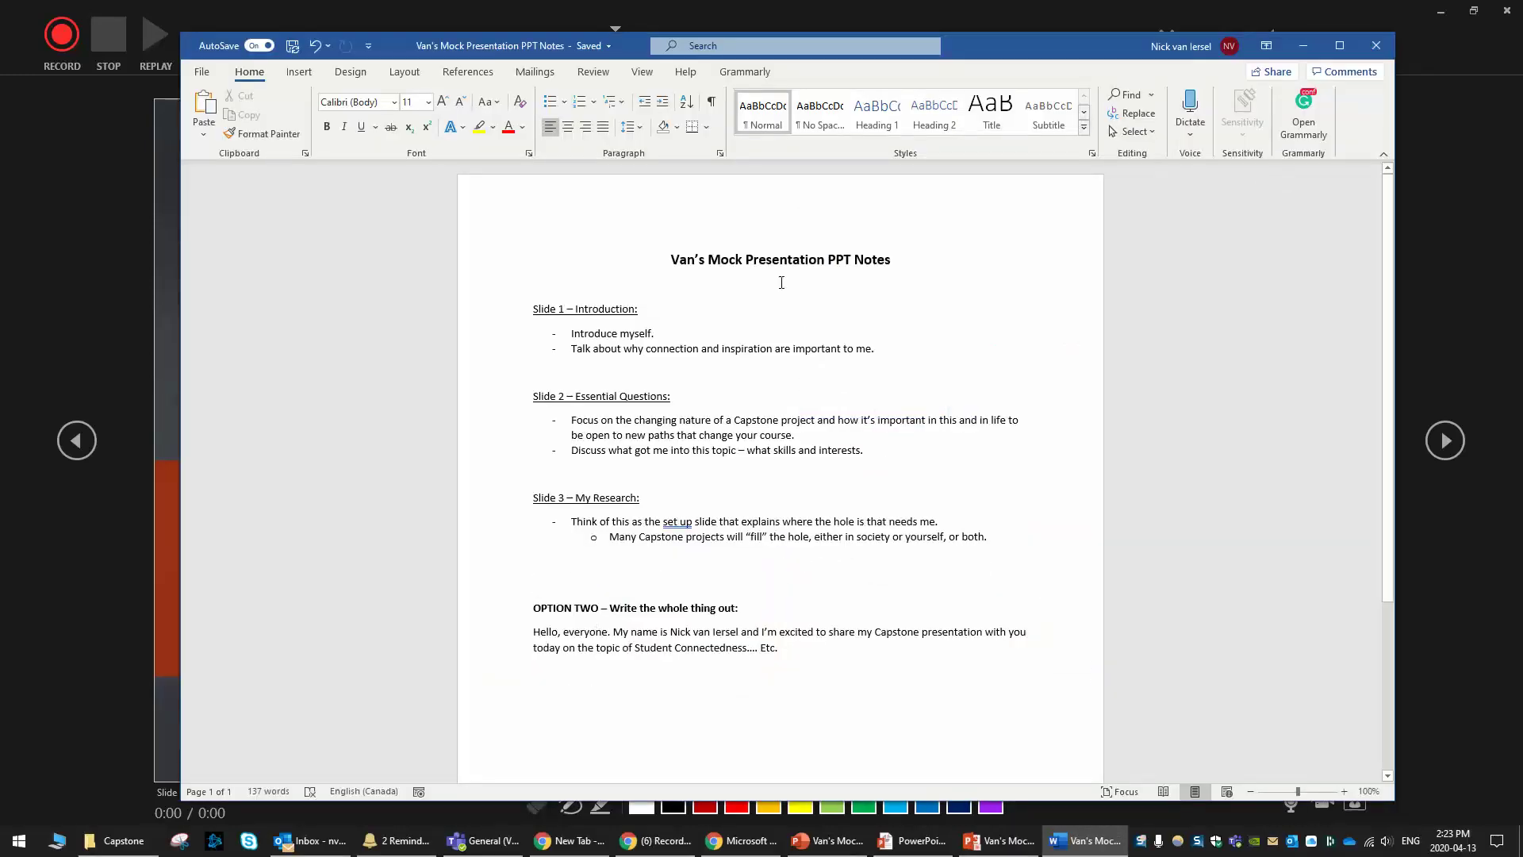
click(781, 322)
Select the Slide 1 introduction notes in Word and try the recorder's notes box
drag(849, 342, 731, 354)
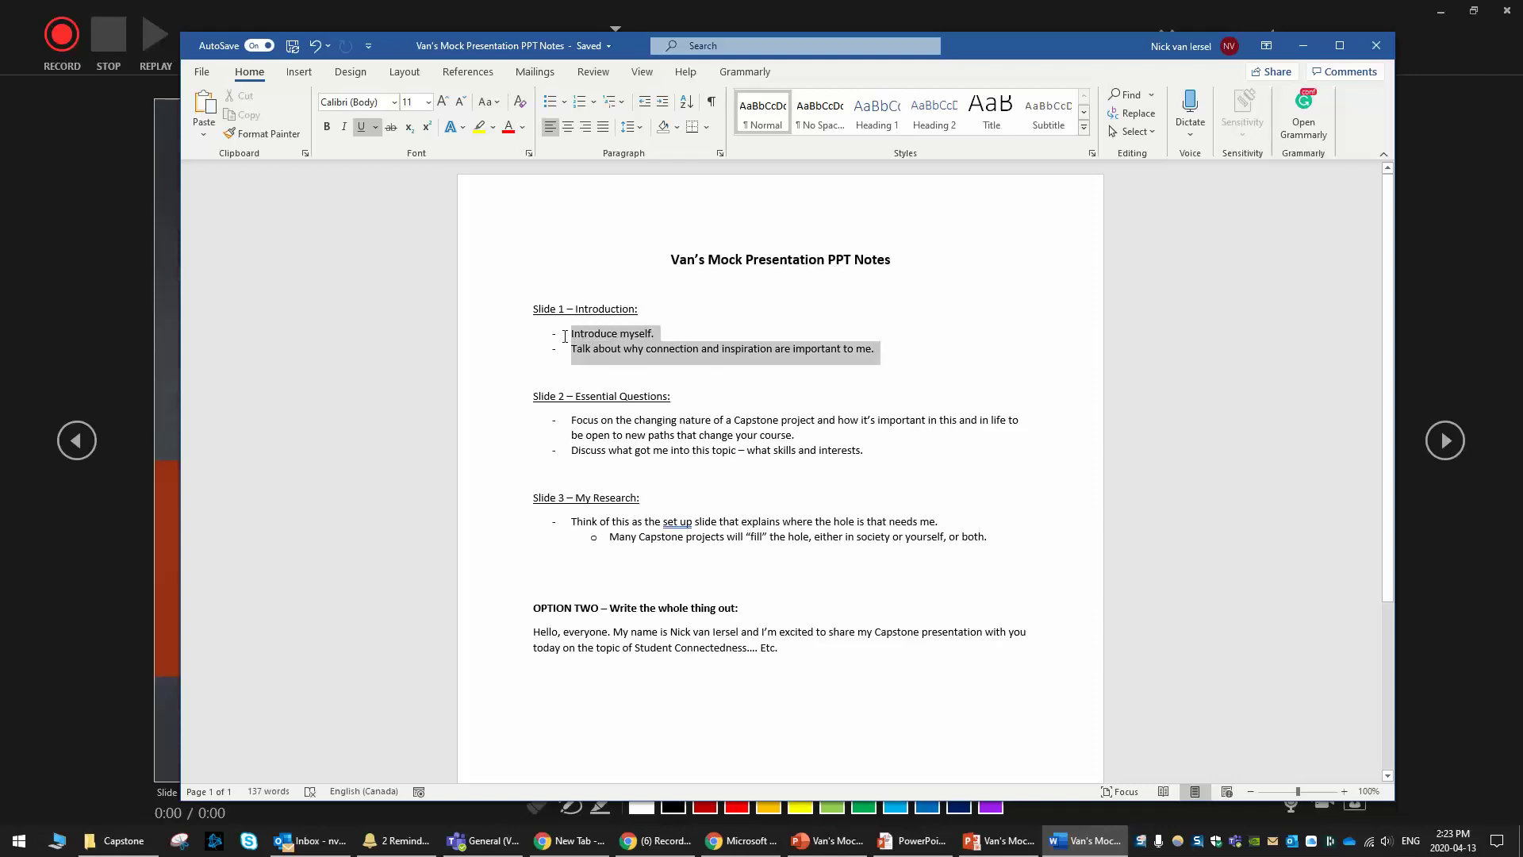
key(alt+Tab)
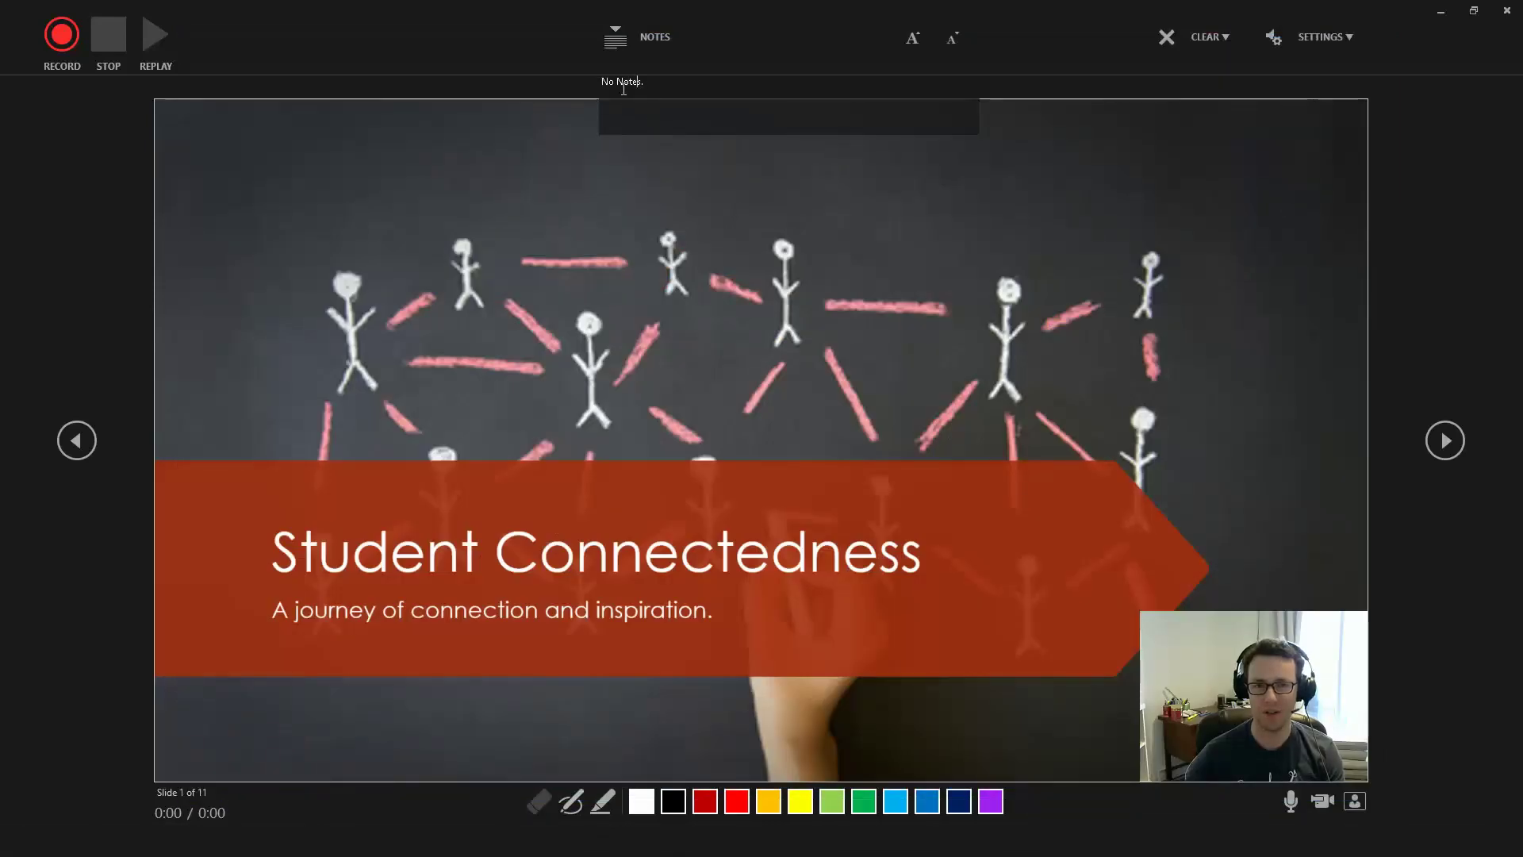
drag(644, 82, 540, 84)
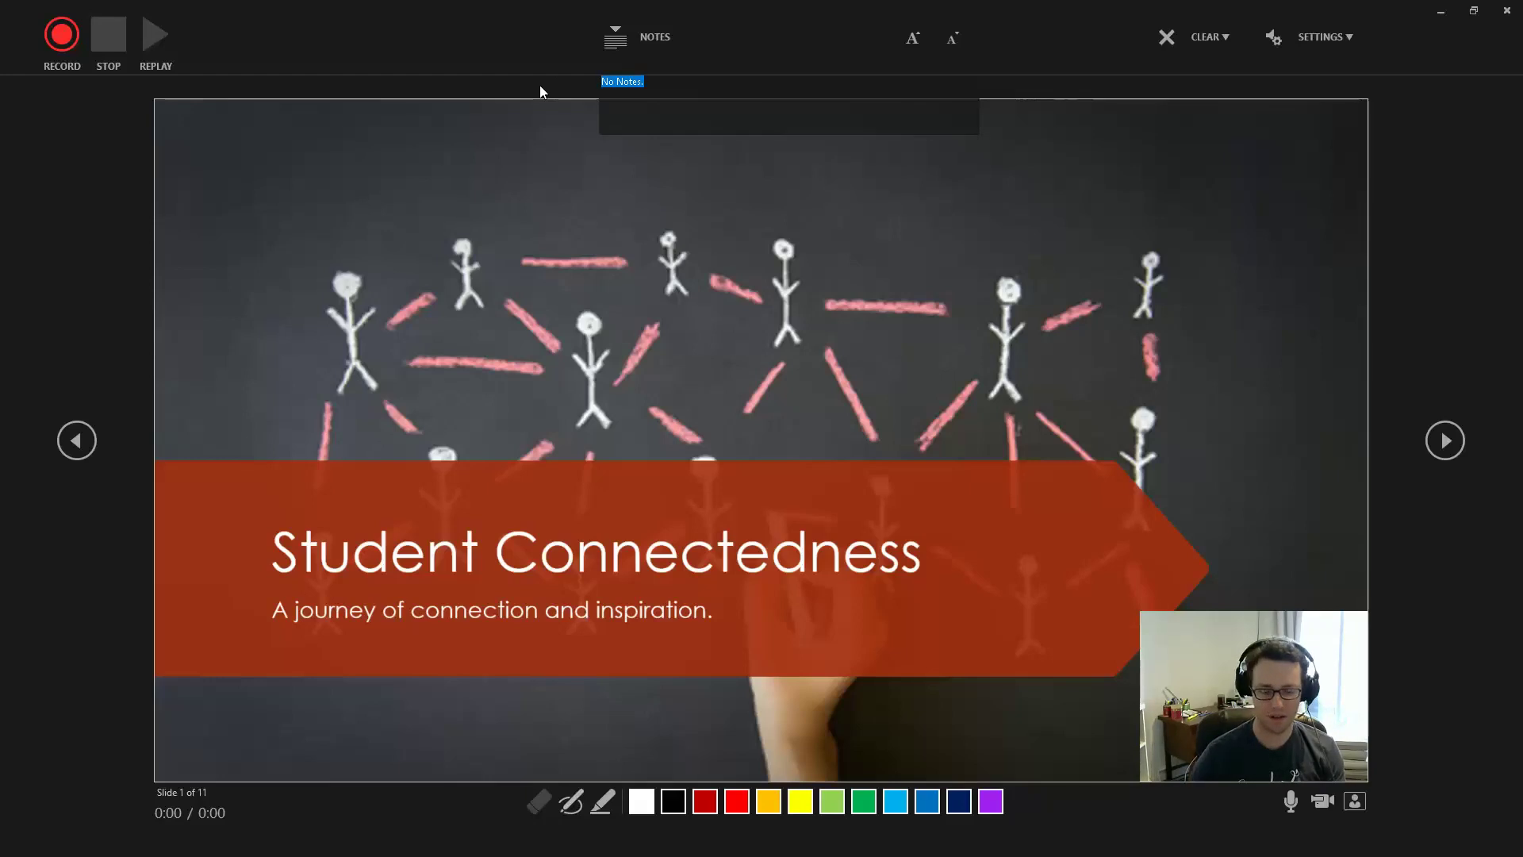
key(alt+Tab)
key(alt+Tab)
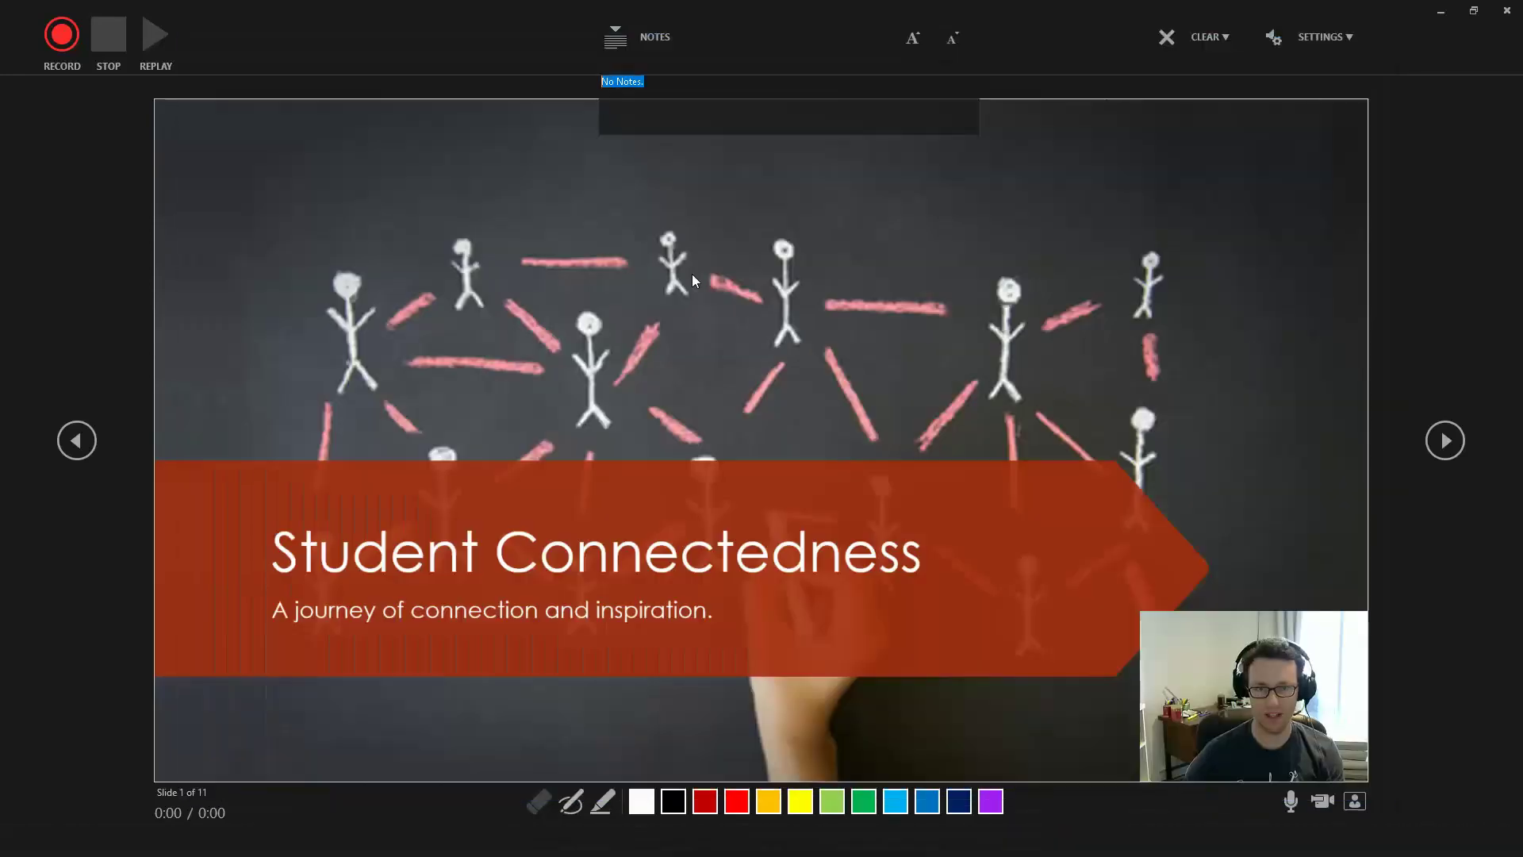
click(666, 83)
Move the Word window aside, select the 'No Notes.' text, and close the notes panel
key(alt+Tab)
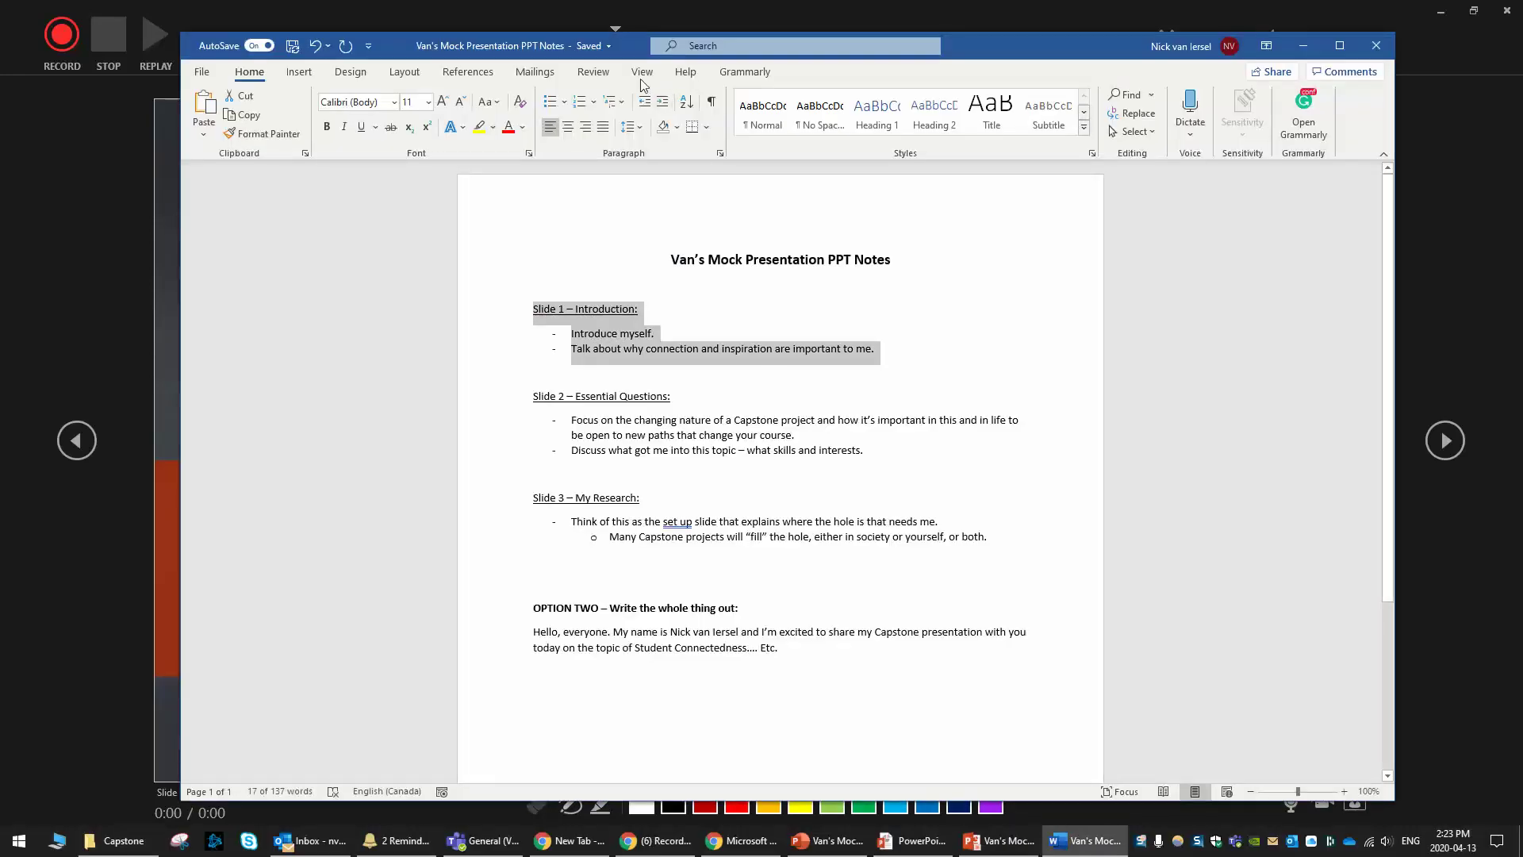
drag(492, 45, 1487, 52)
key(alt+Tab)
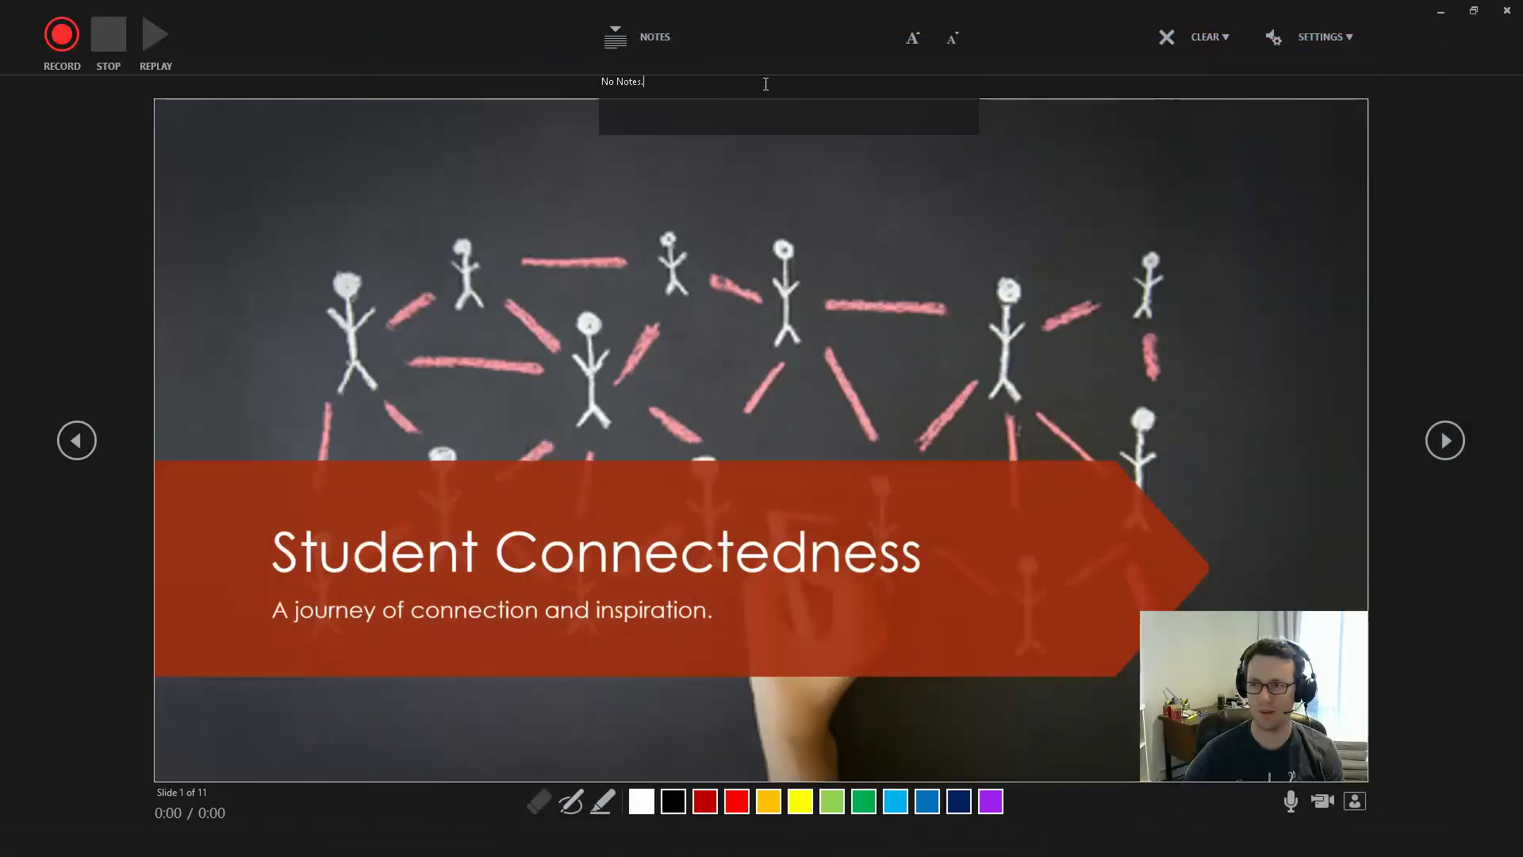
drag(696, 83, 560, 81)
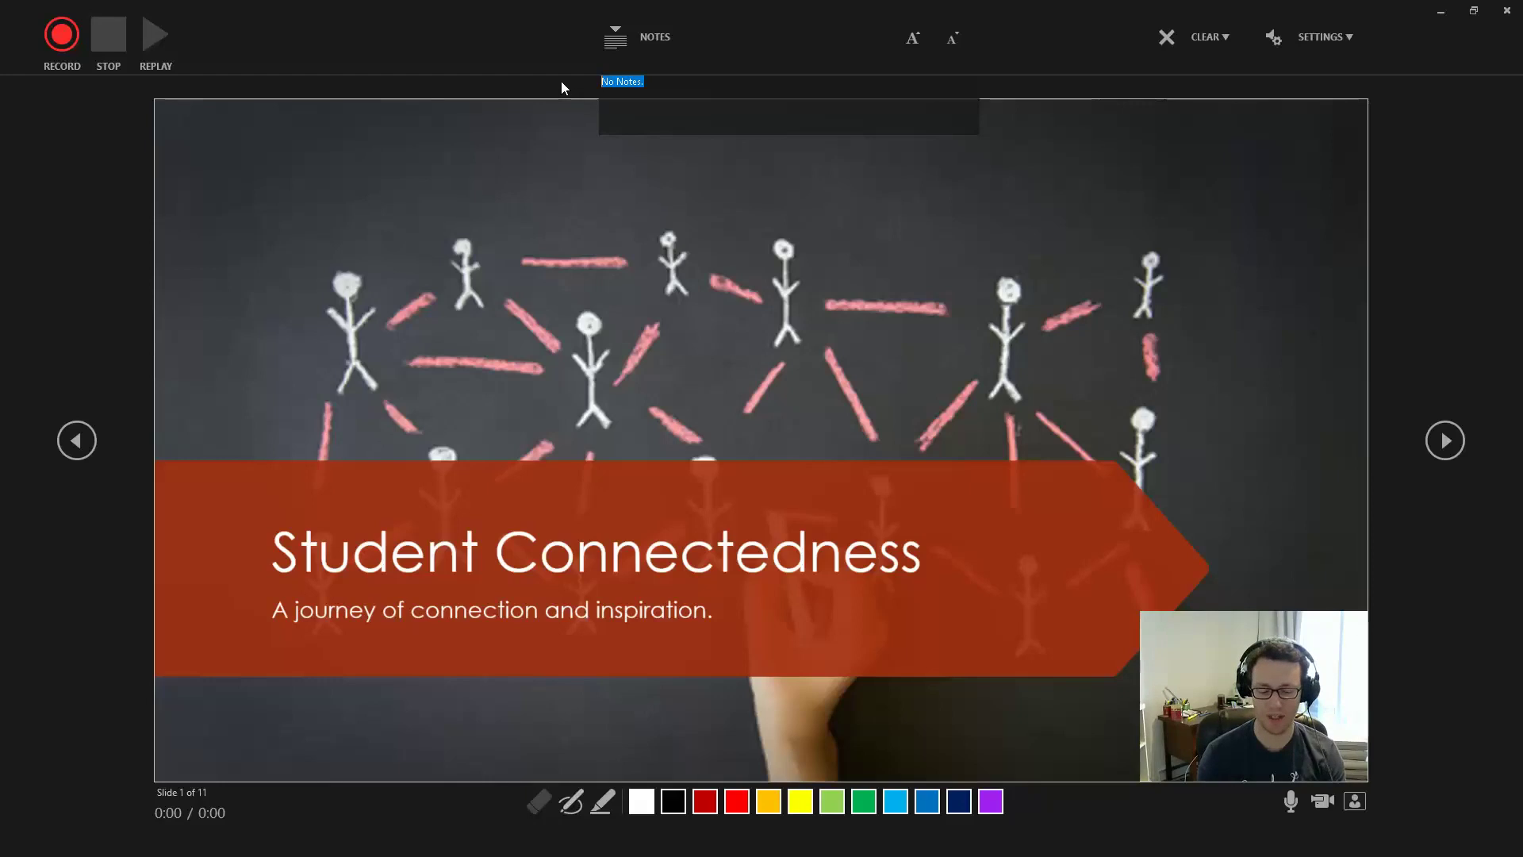
drag(648, 82, 588, 90)
click(707, 81)
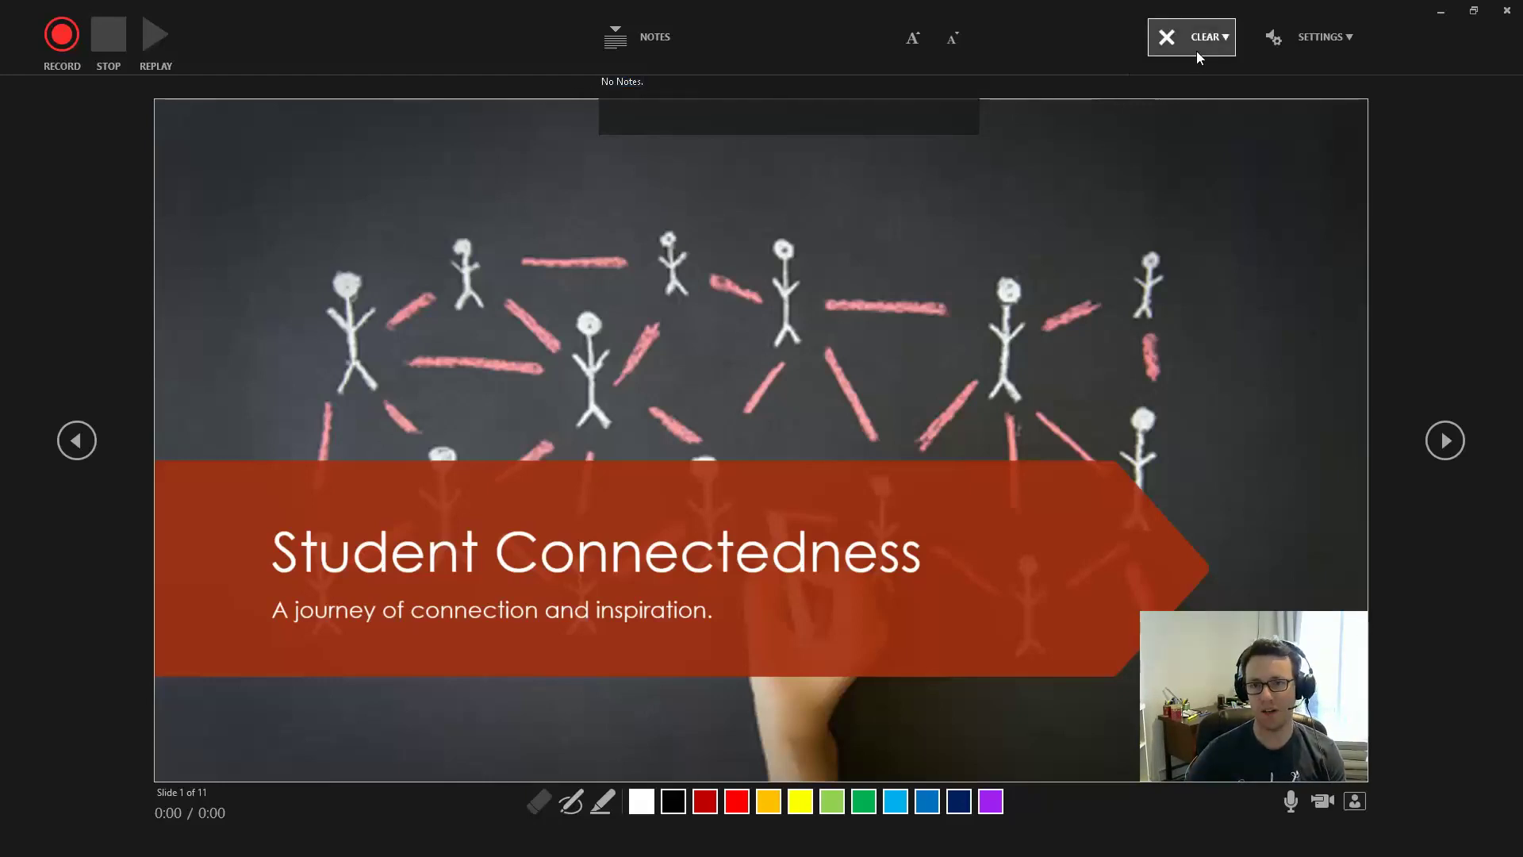
click(639, 37)
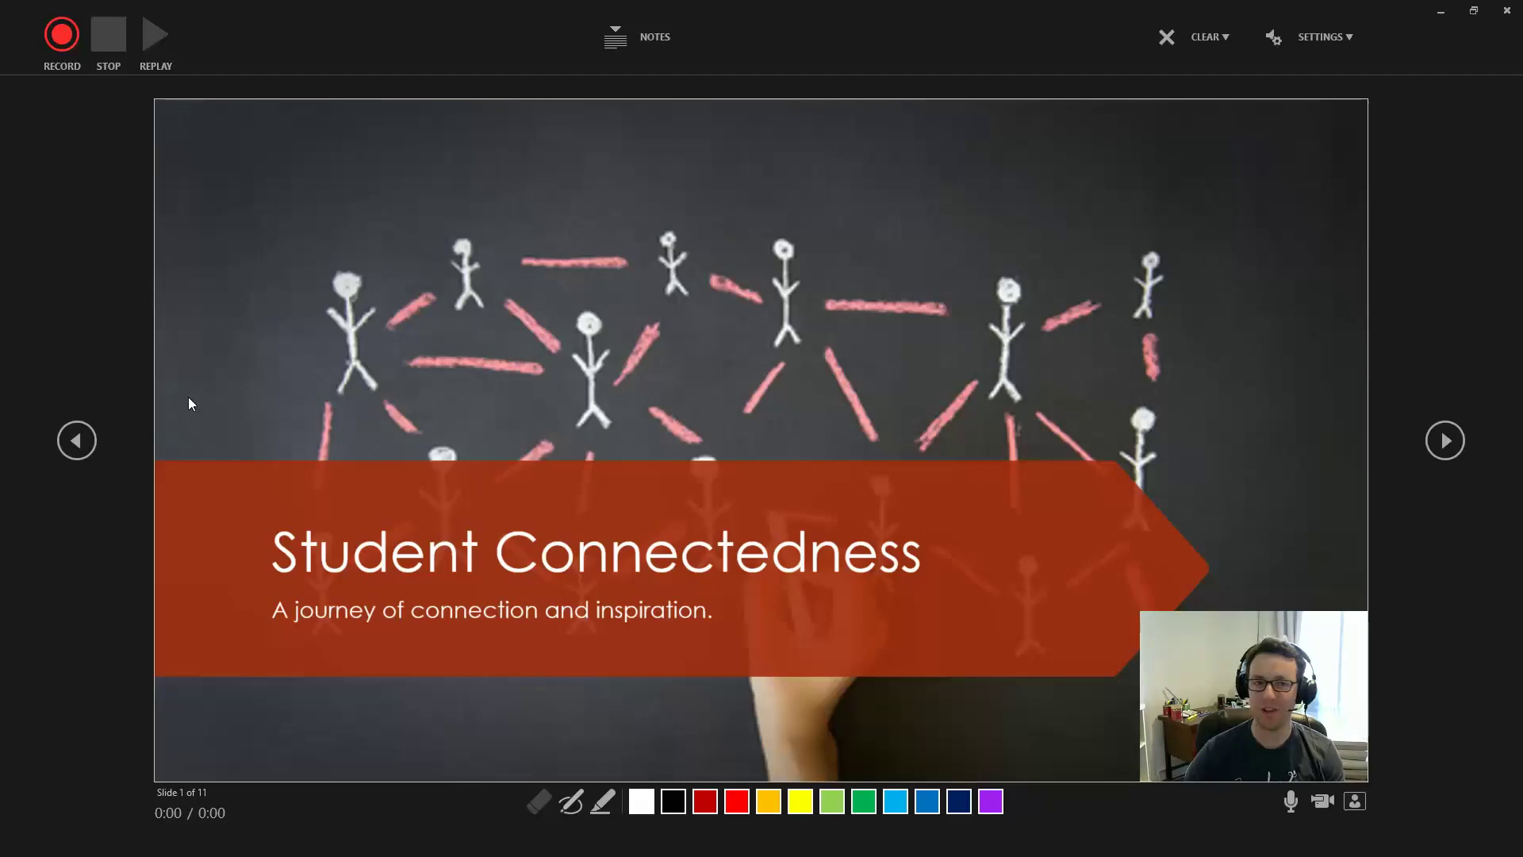
click(617, 42)
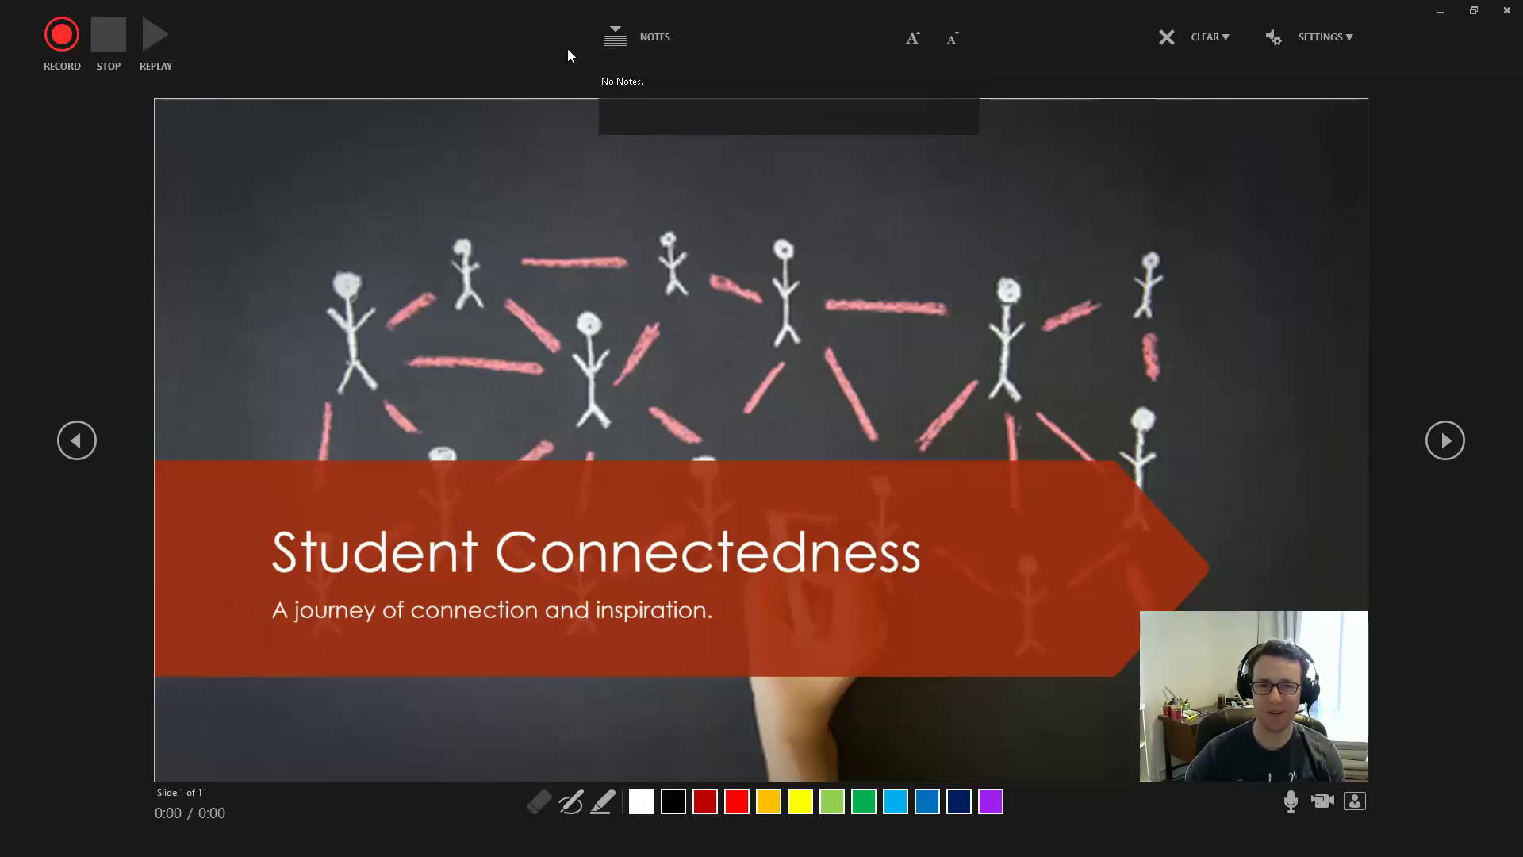
click(617, 38)
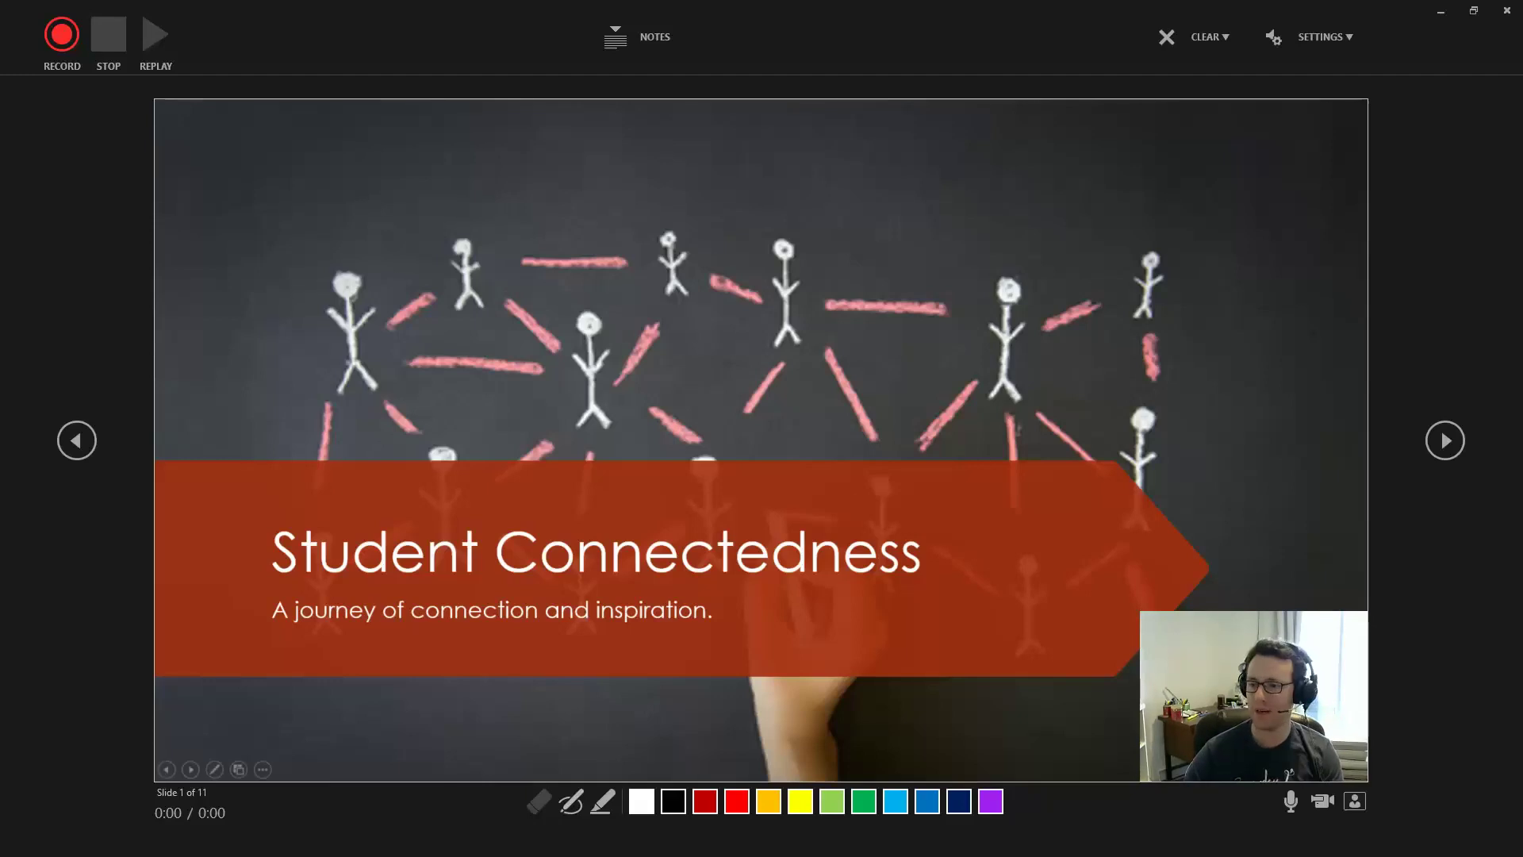
key(alt+Tab)
key(Escape)
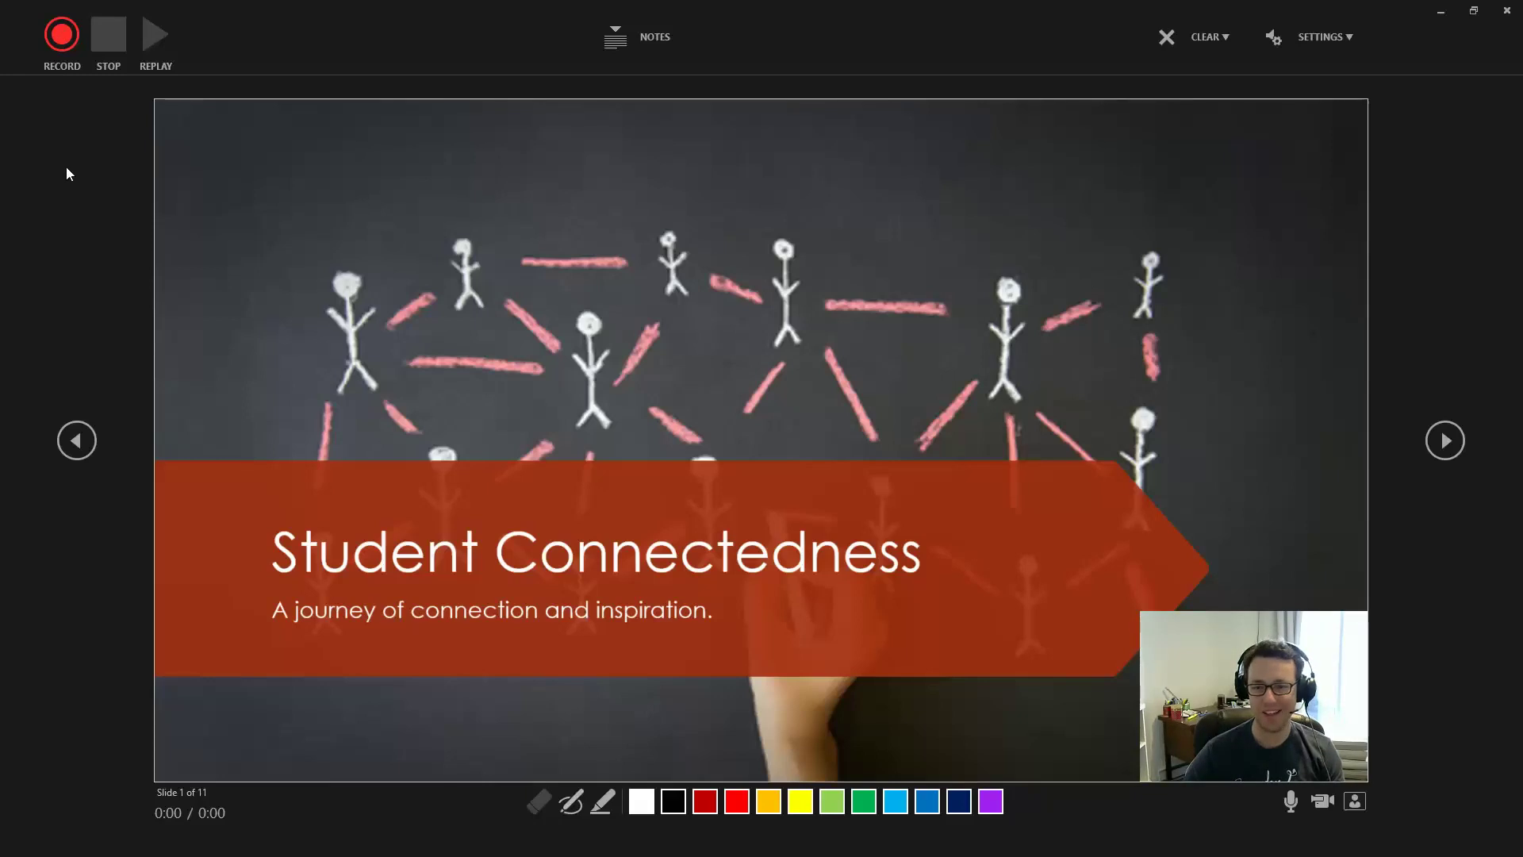
click(62, 37)
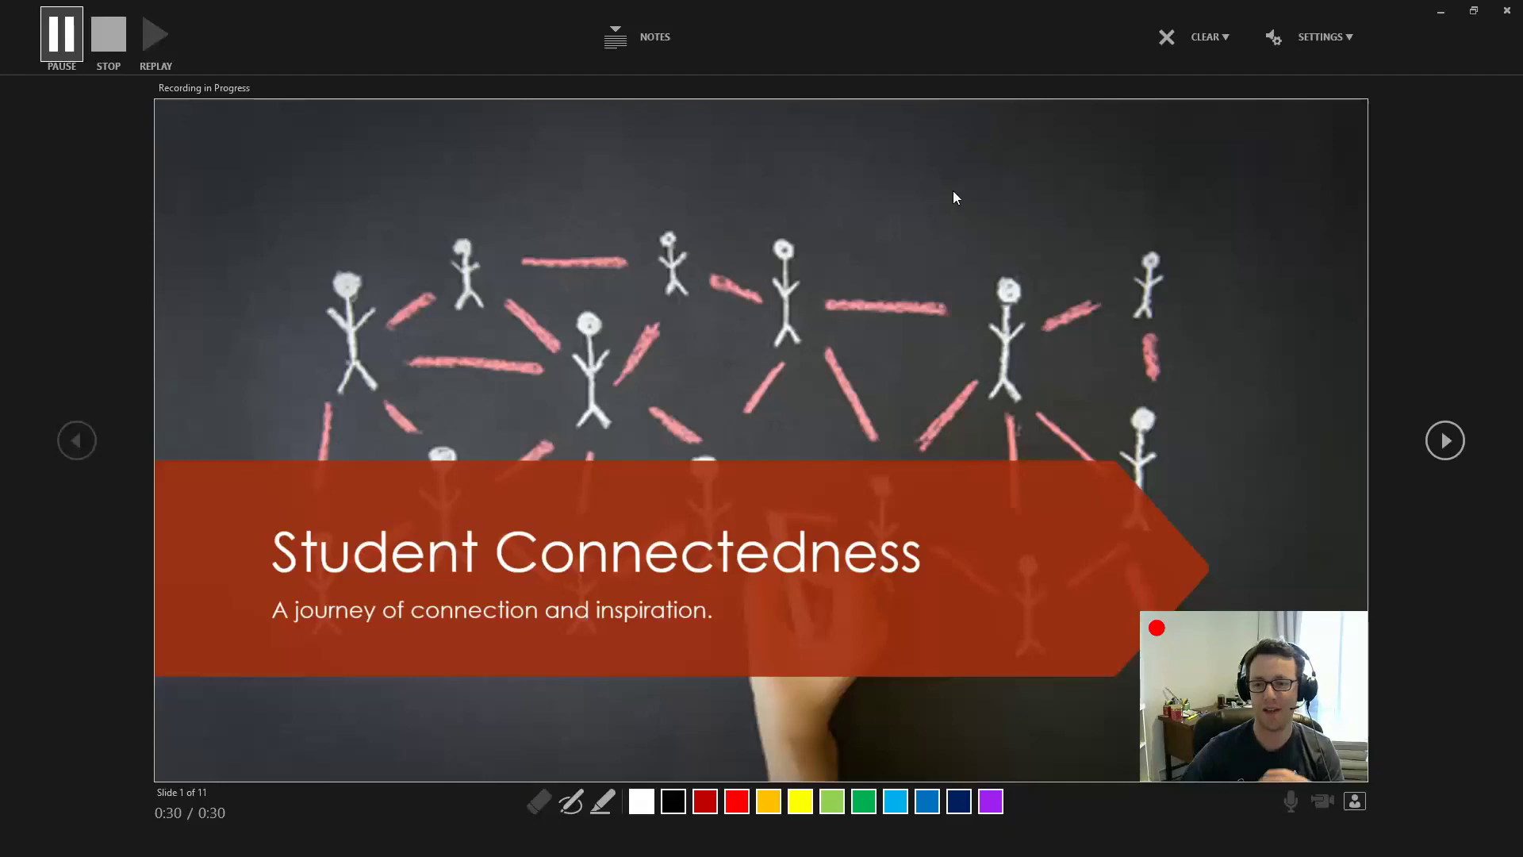
Open and close the notes during narration, then stop the 0:38 take
click(629, 40)
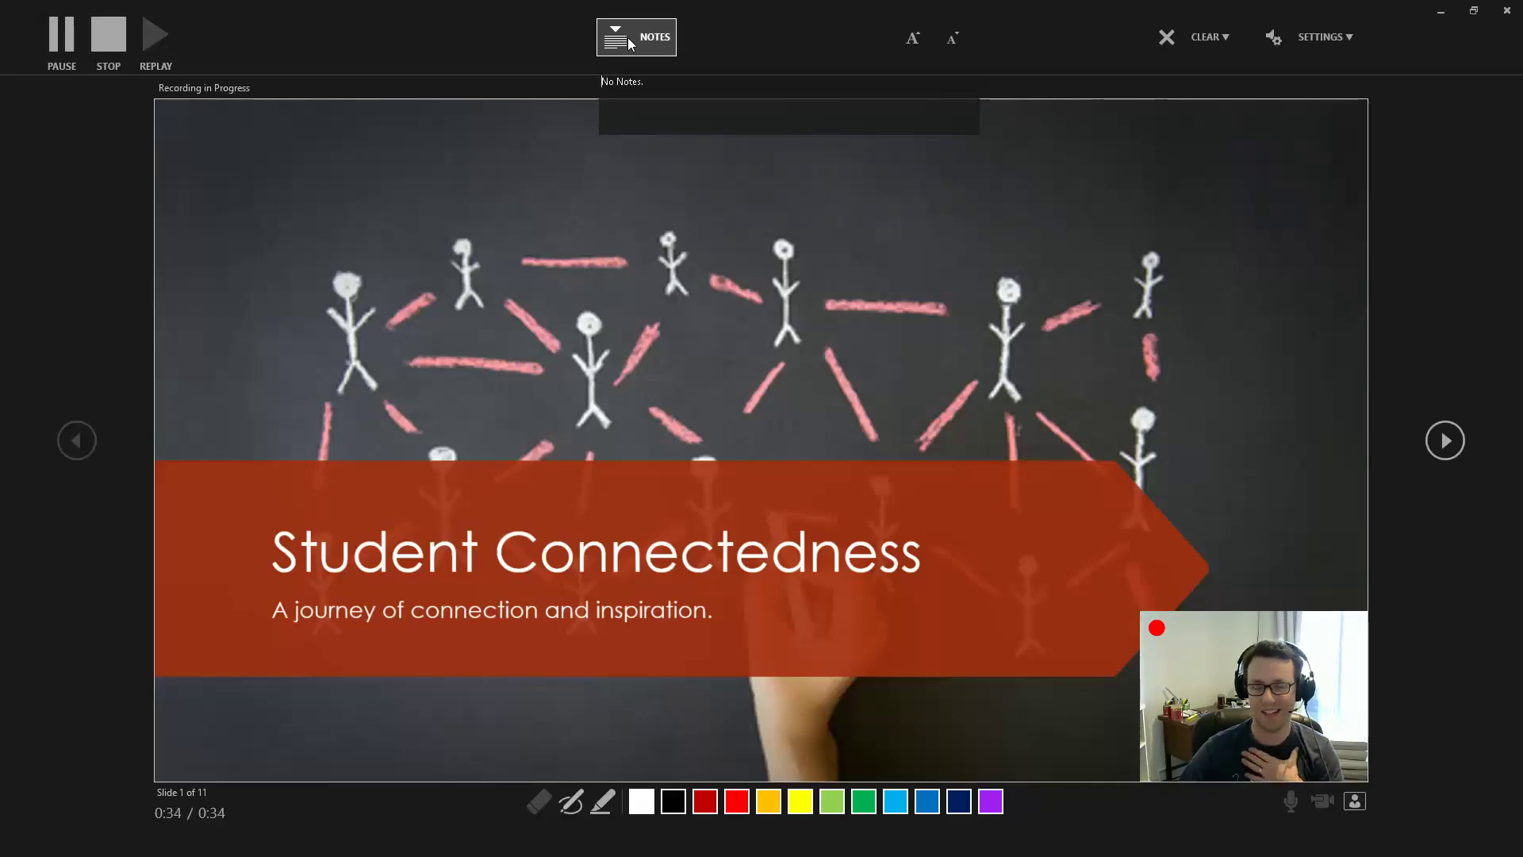
click(629, 40)
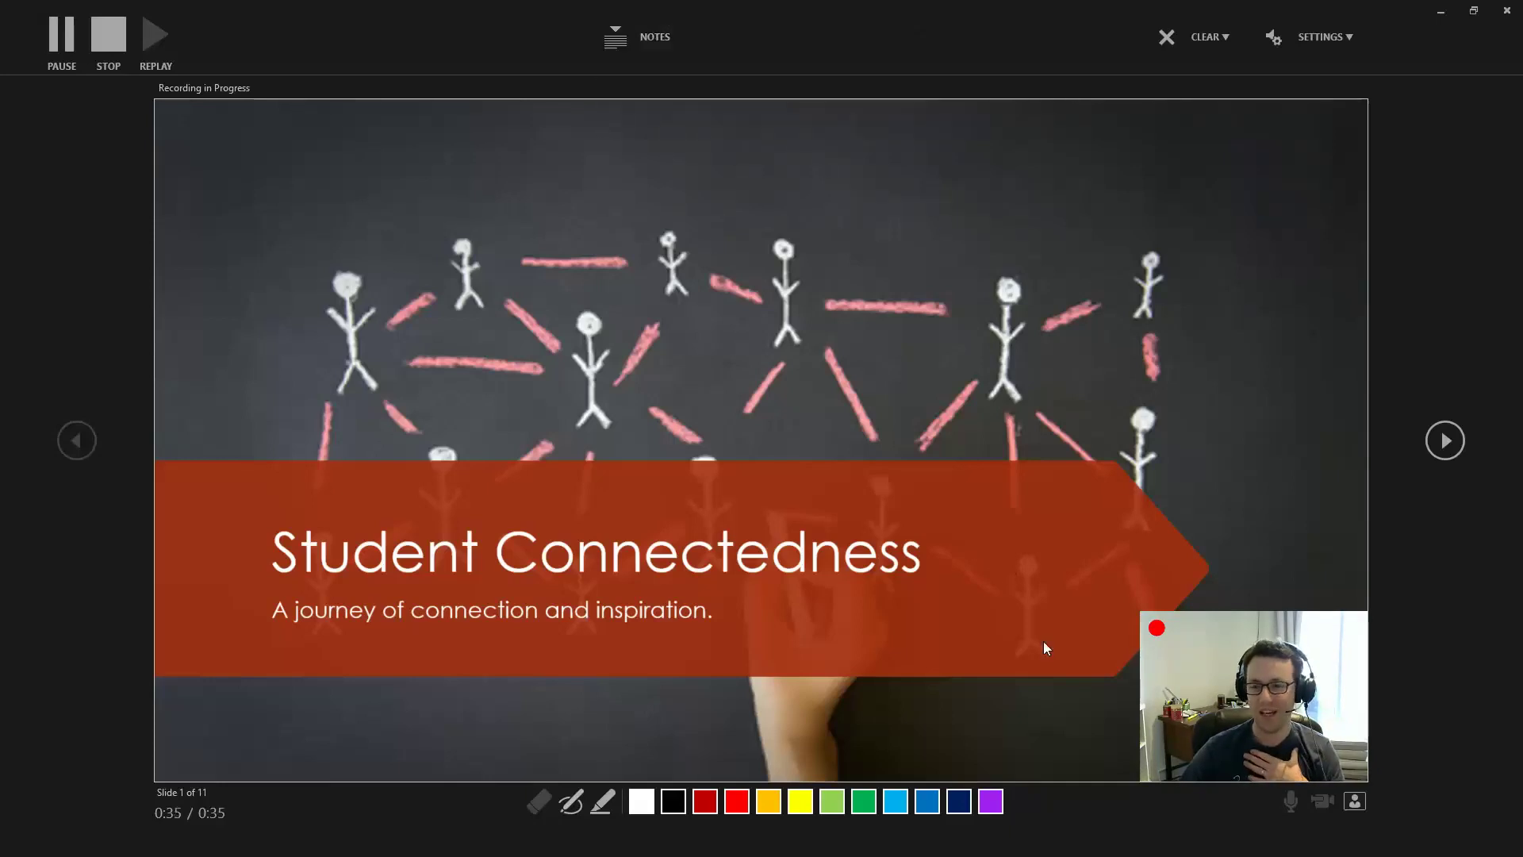
click(108, 40)
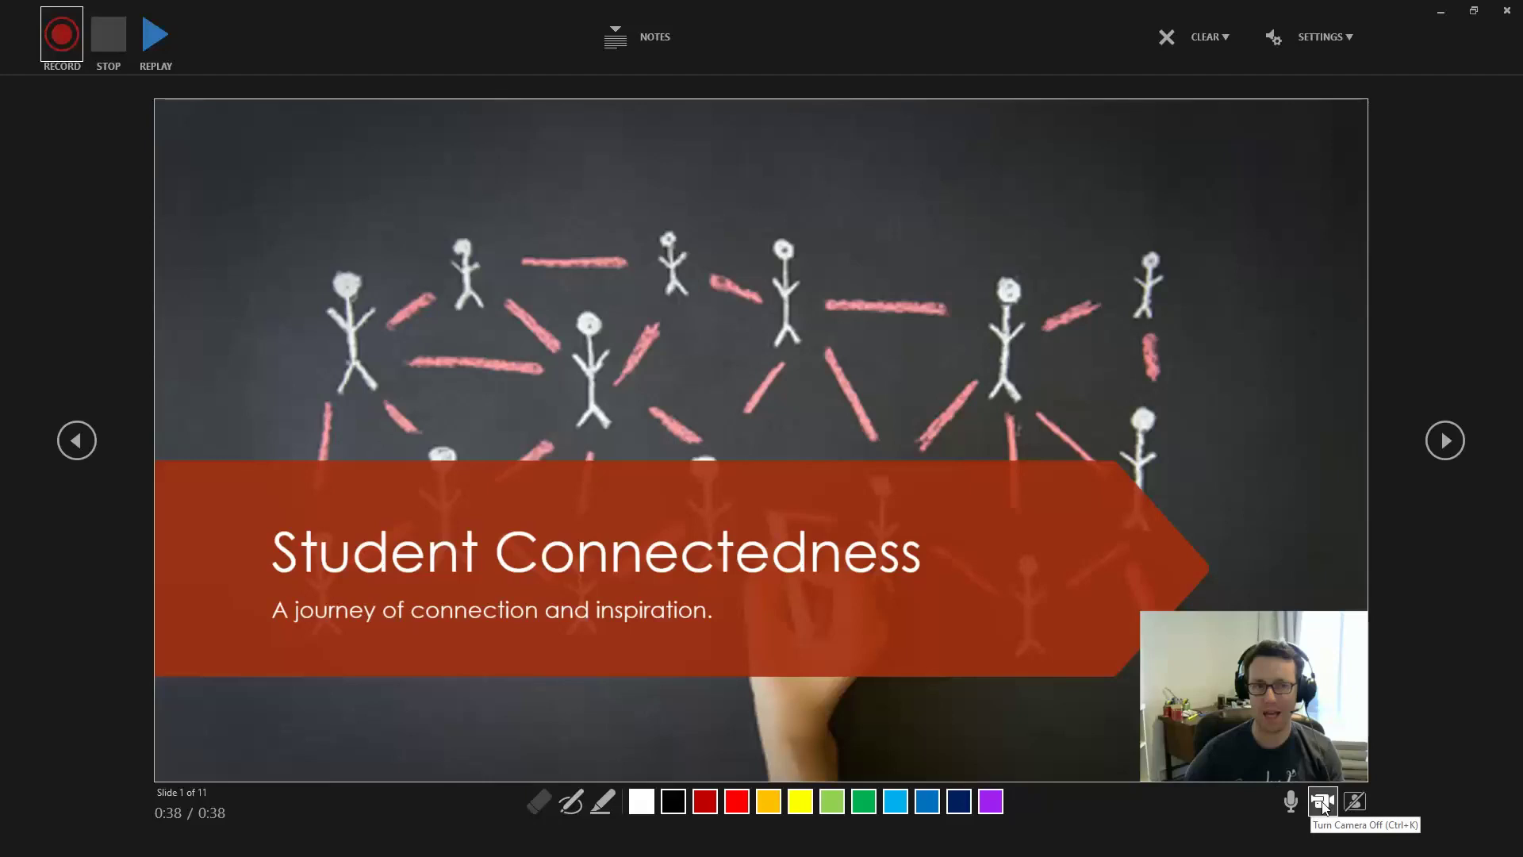
click(1353, 803)
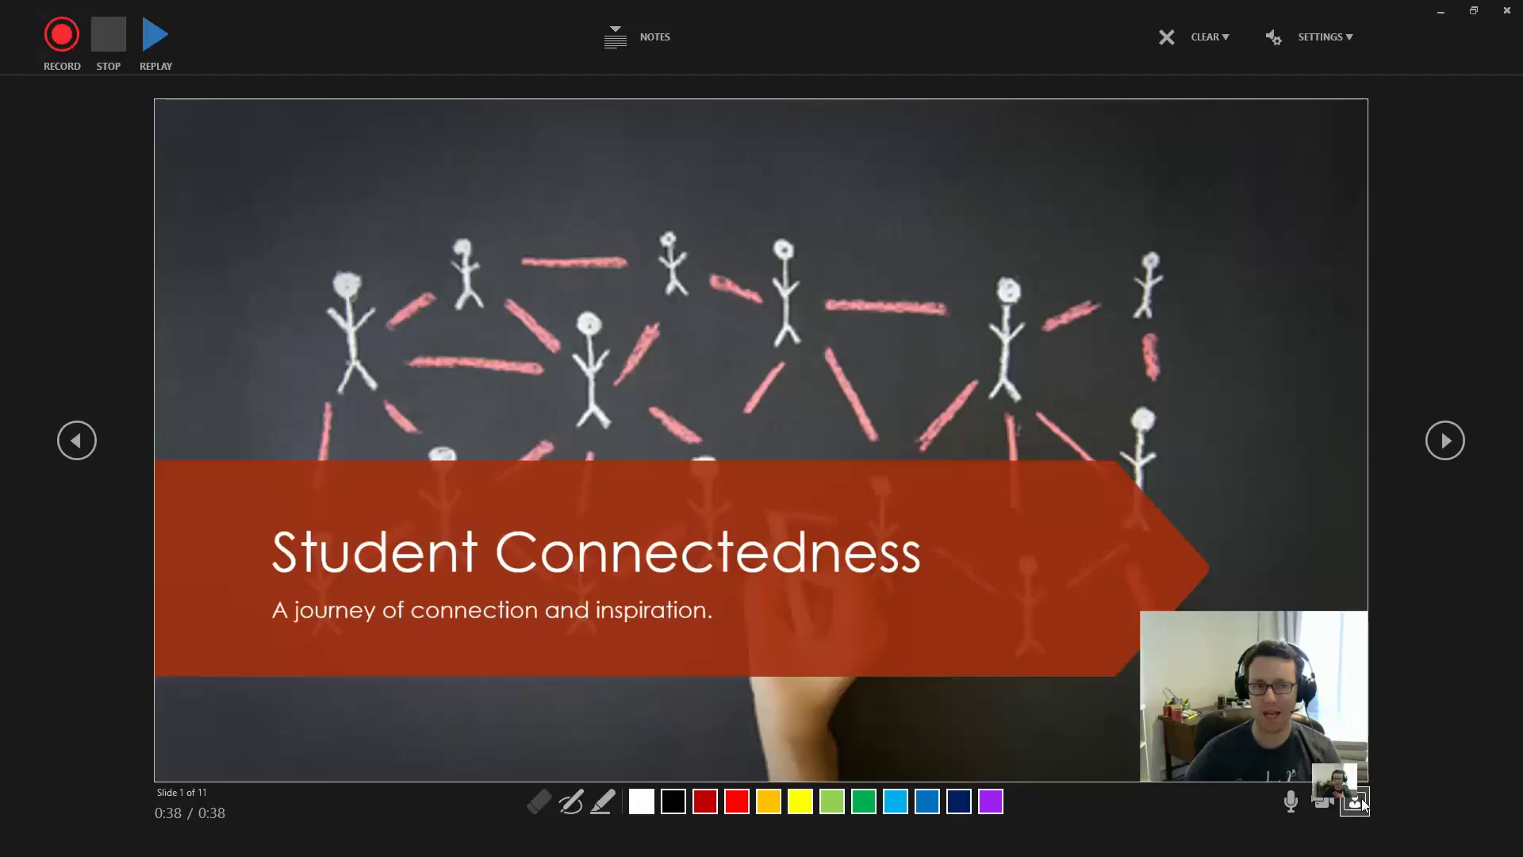
click(1325, 801)
click(1355, 801)
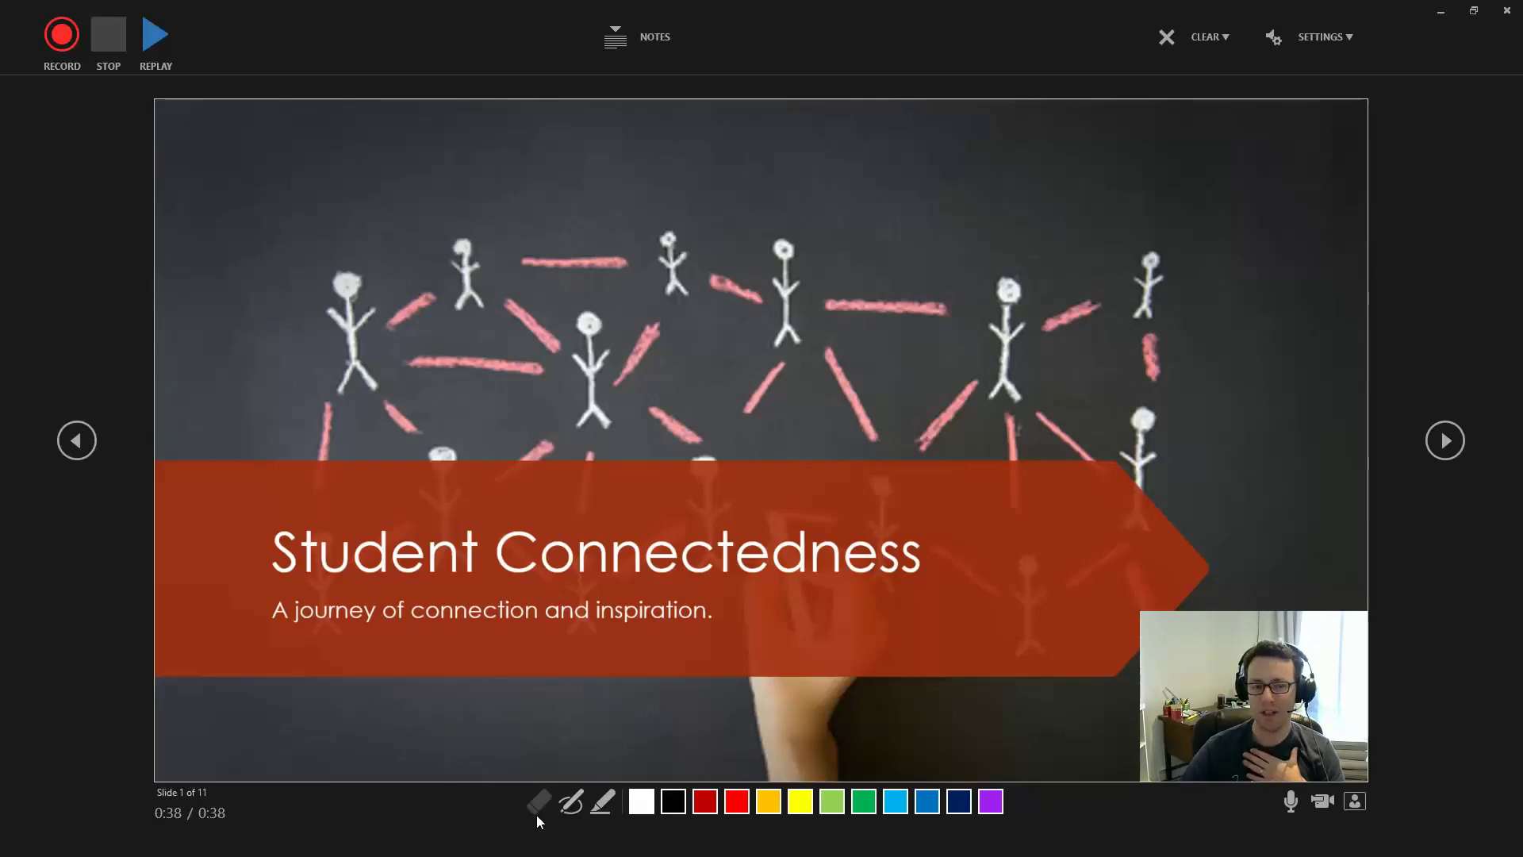
click(642, 806)
click(597, 803)
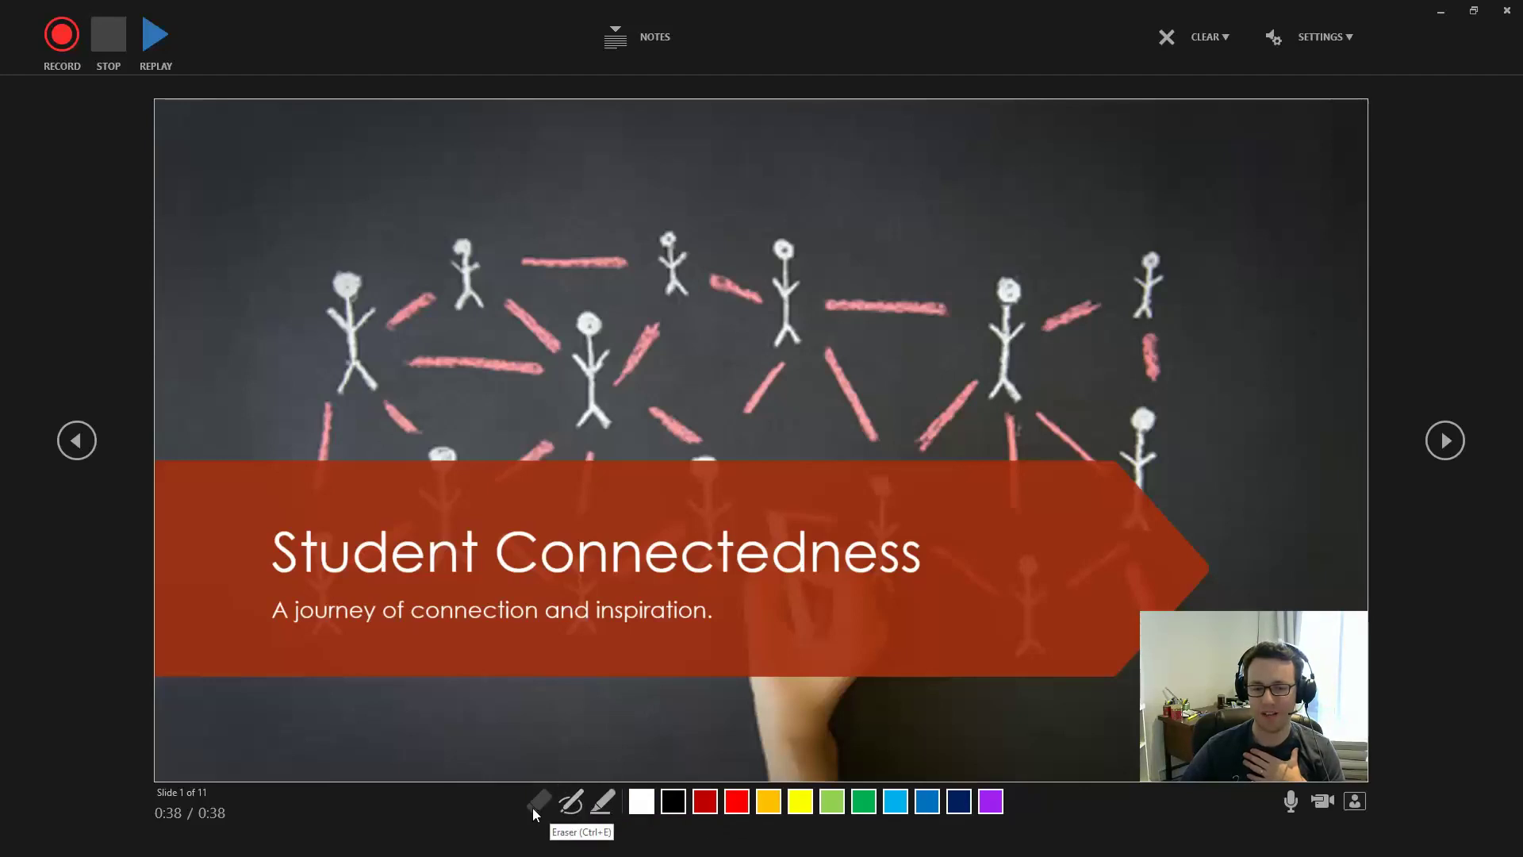
click(578, 802)
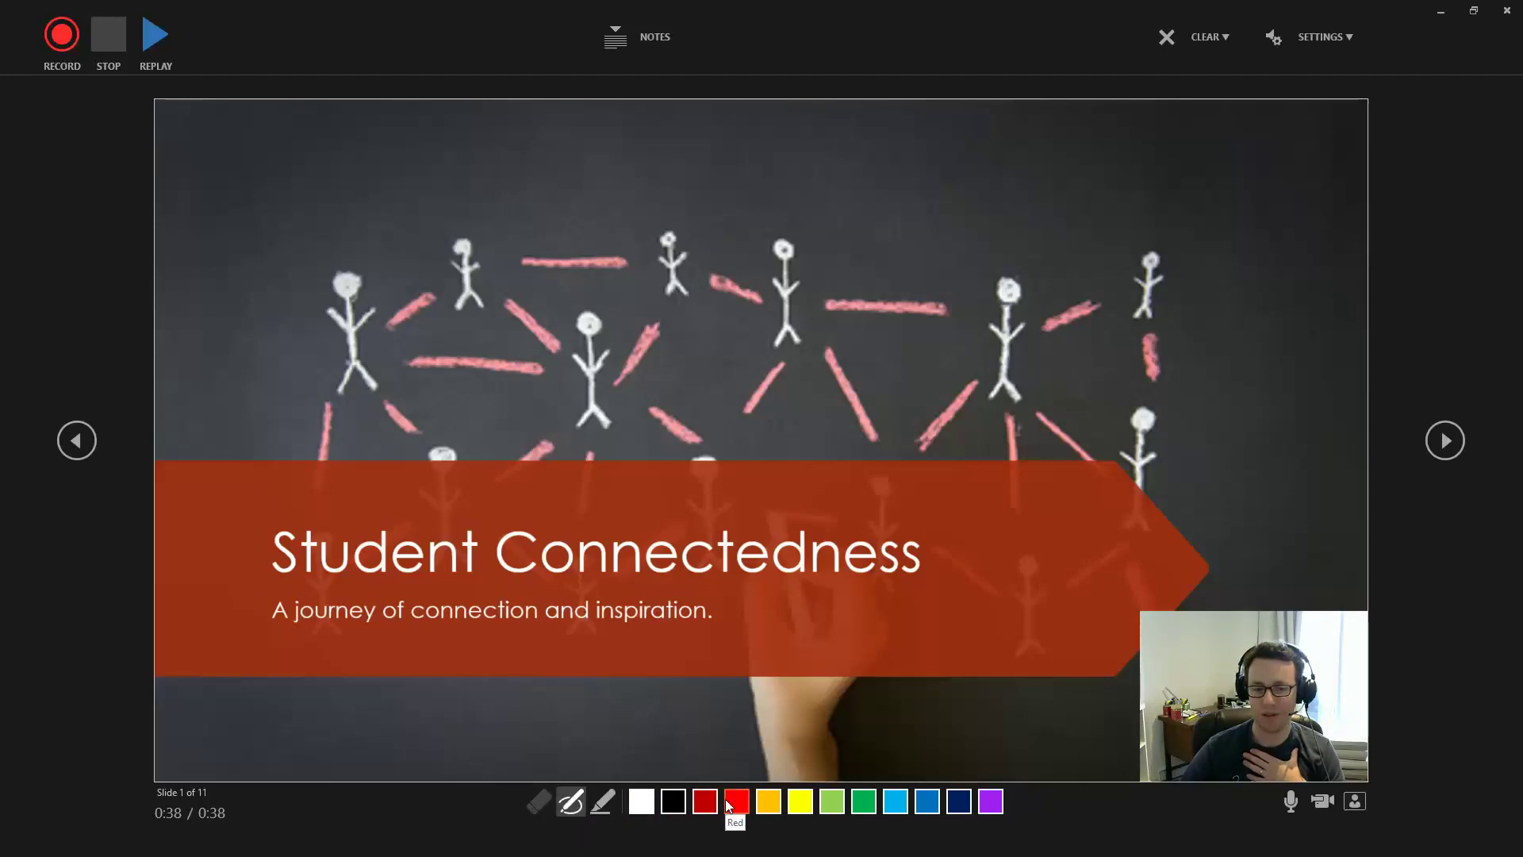
mouse_move(883, 140)
mouse_down()
mouse_move(884, 210)
mouse_move(927, 161)
mouse_up()
mouse_move(918, 133)
mouse_down()
mouse_move(919, 191)
mouse_move(958, 187)
mouse_up()
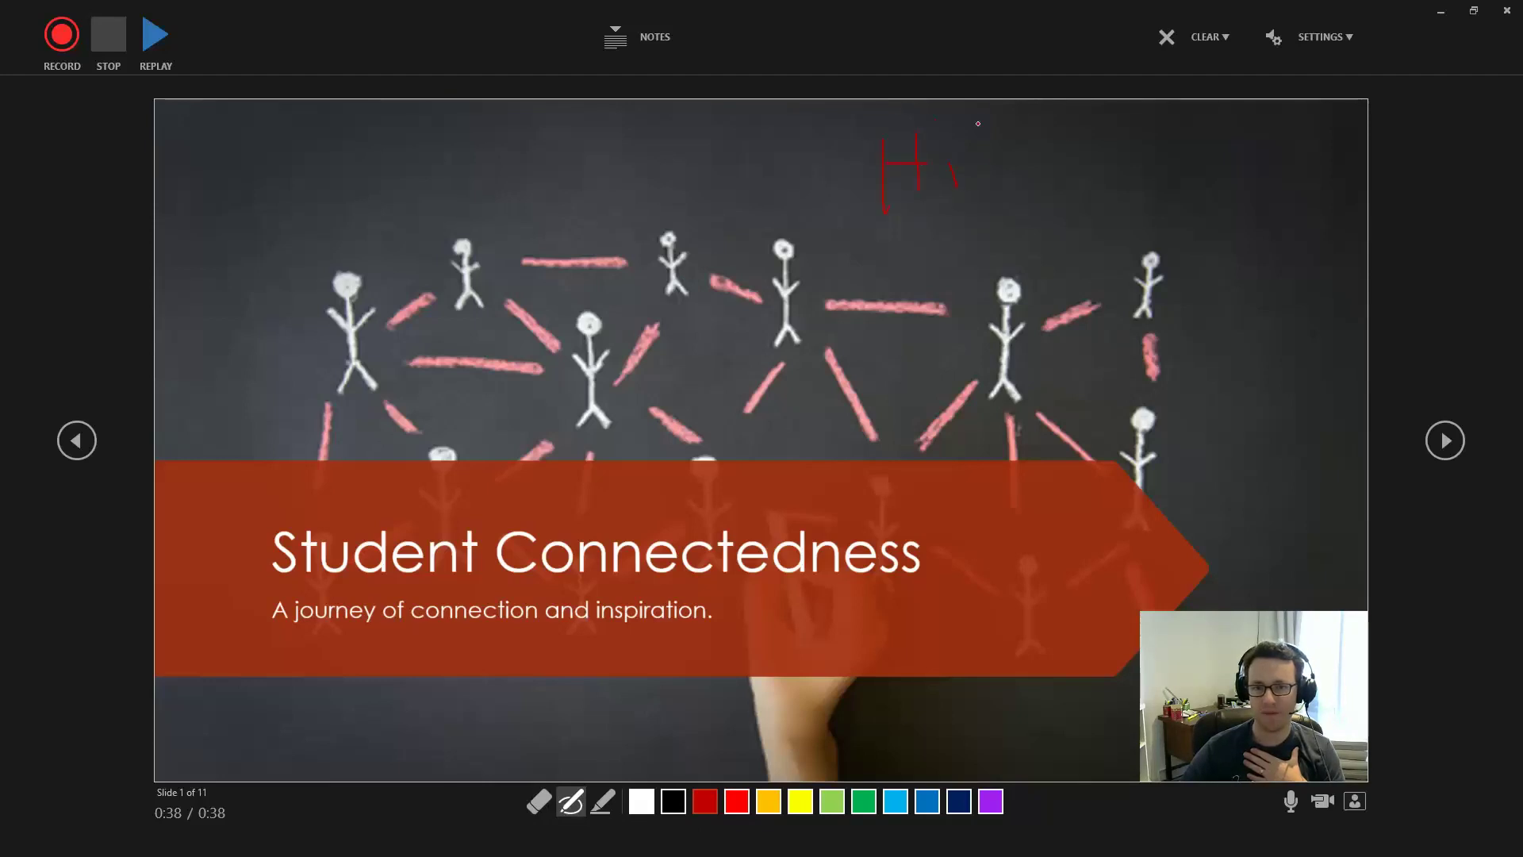
drag(978, 123, 948, 108)
key(ctrl+i)
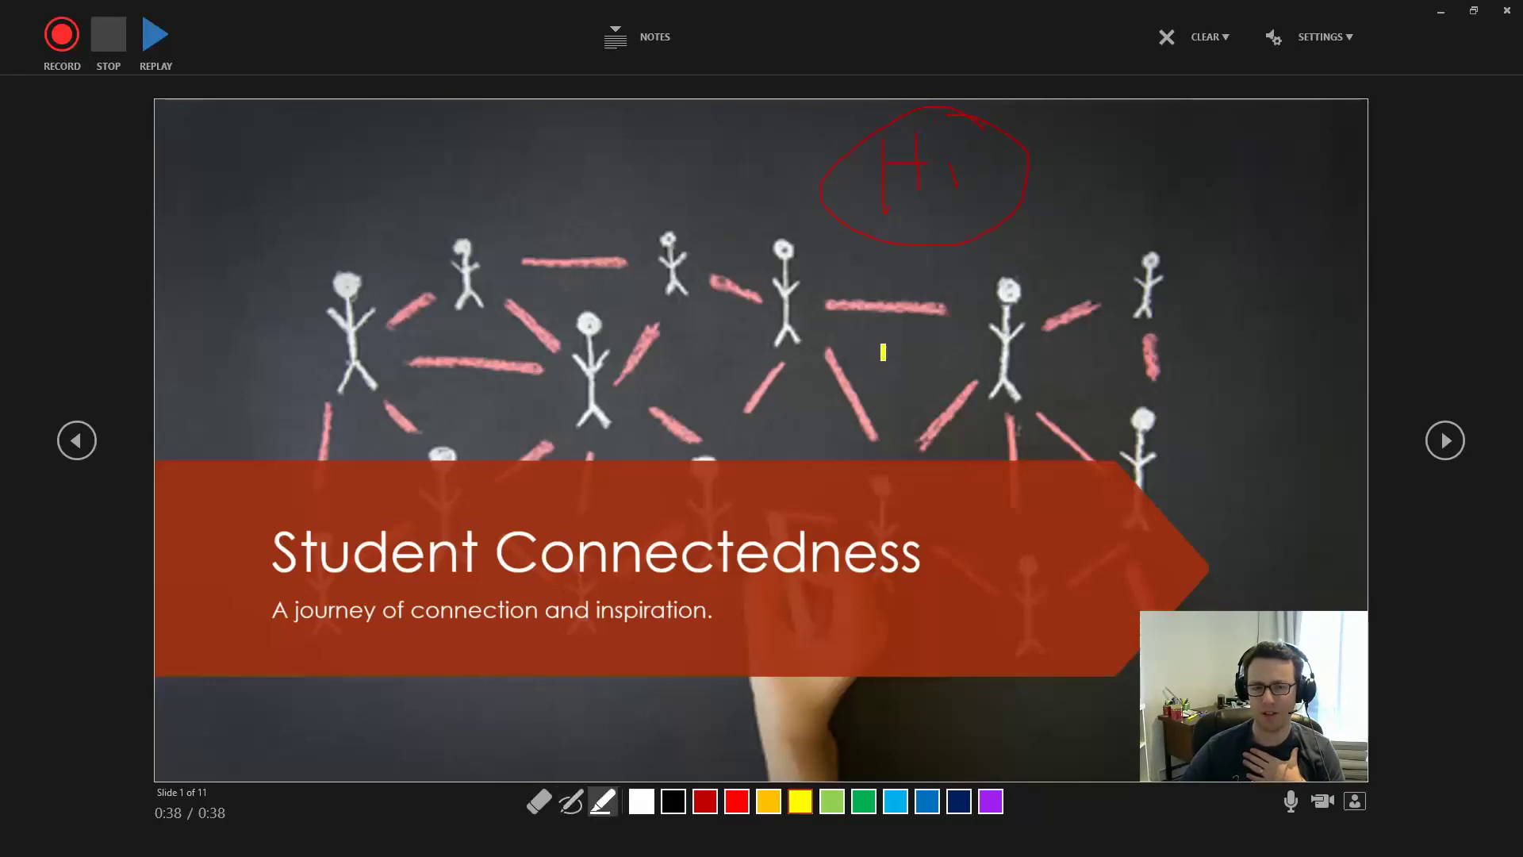
mouse_move(833, 162)
mouse_down()
mouse_move(833, 117)
mouse_move(822, 195)
mouse_up()
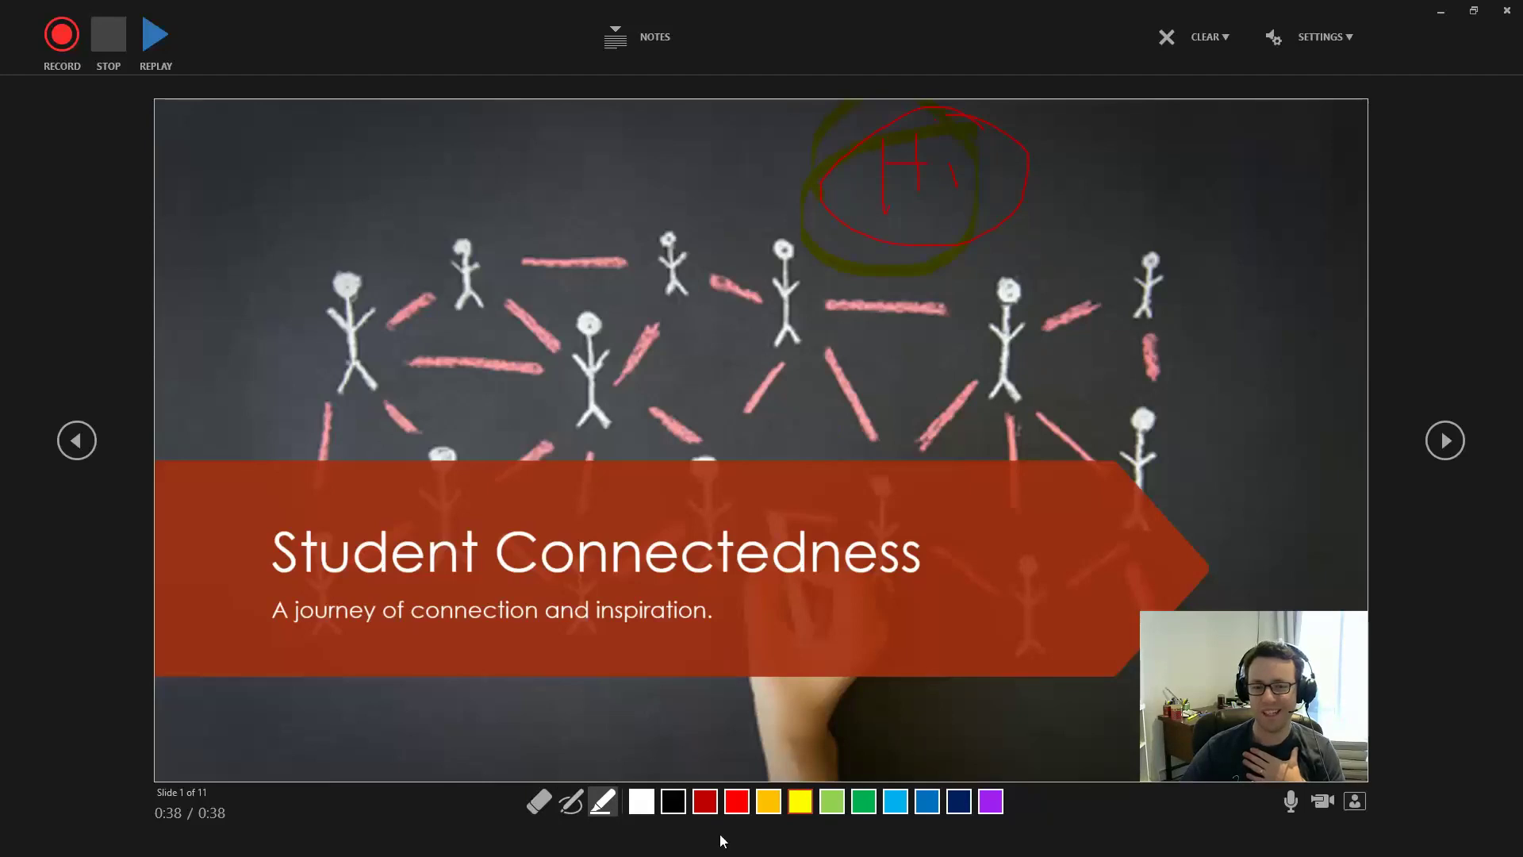
click(863, 801)
drag(977, 119, 1009, 125)
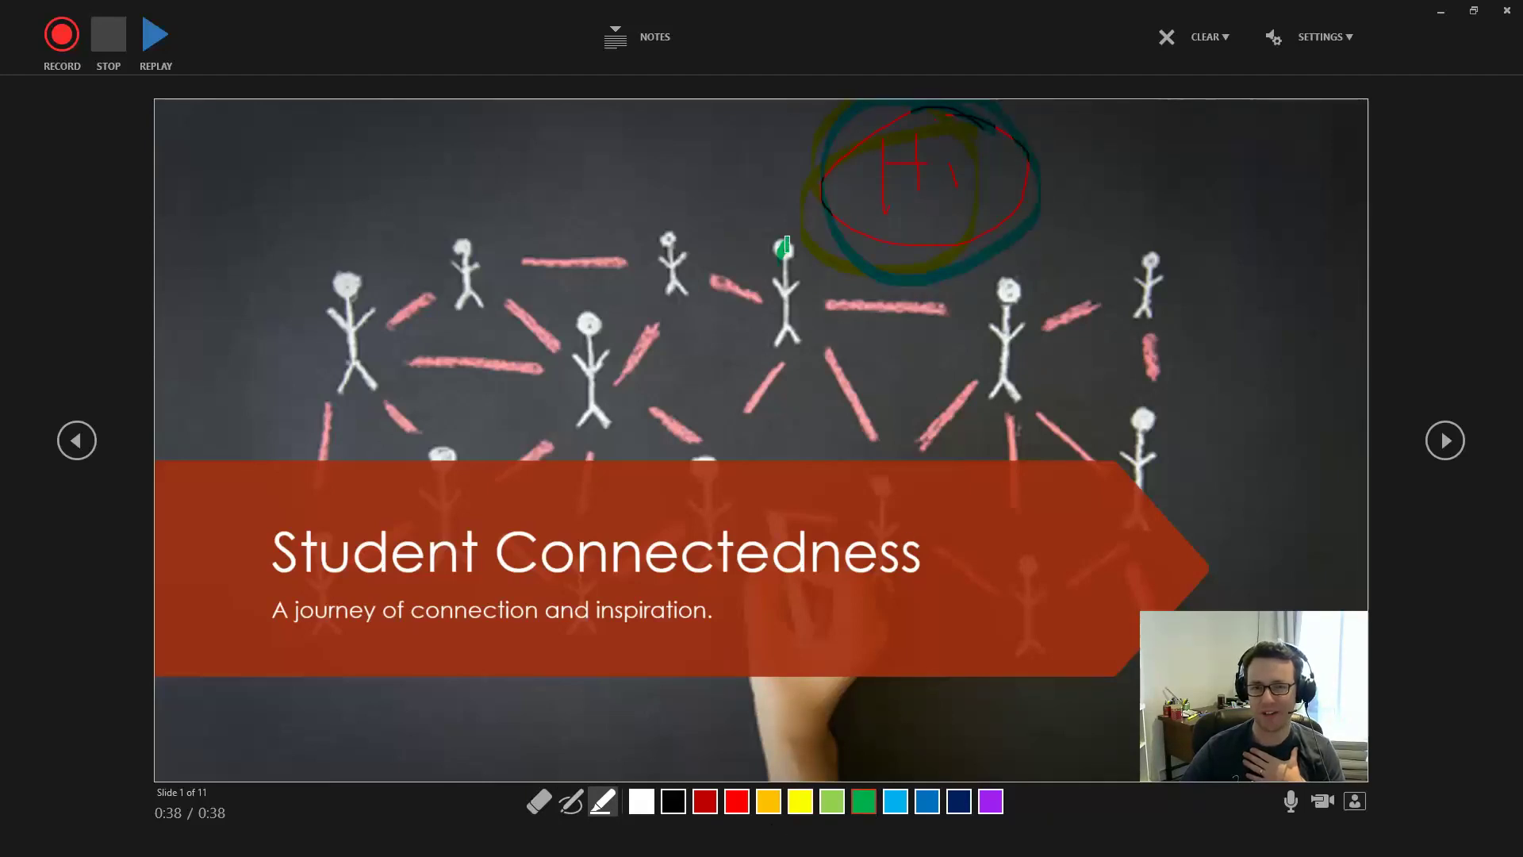
drag(785, 246, 783, 358)
click(538, 801)
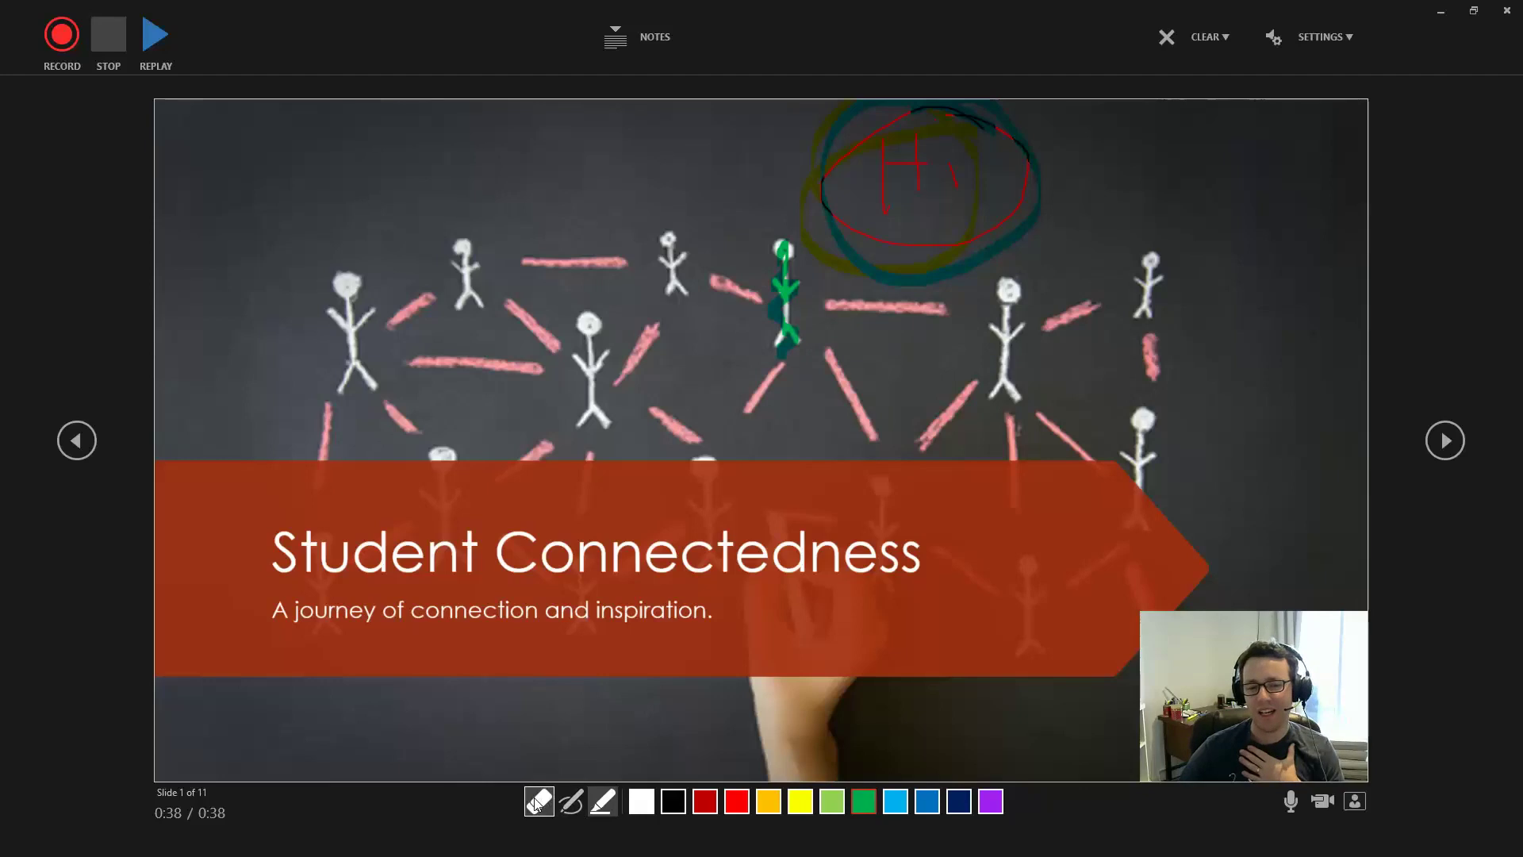
drag(918, 222, 775, 238)
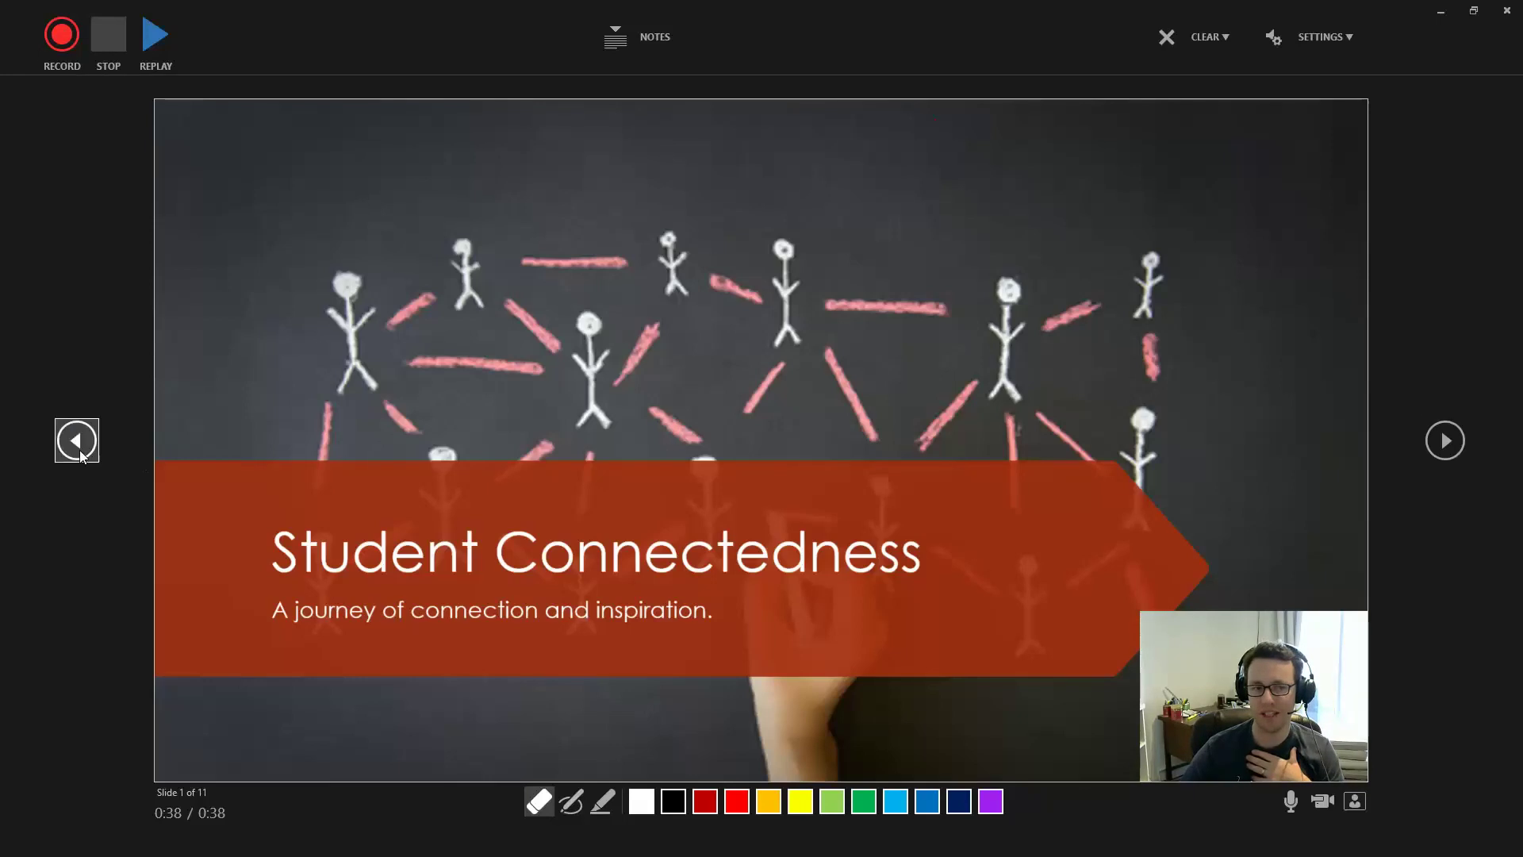
Record narration, advancing from the title slide through Essential Question(s) to My Research
click(62, 32)
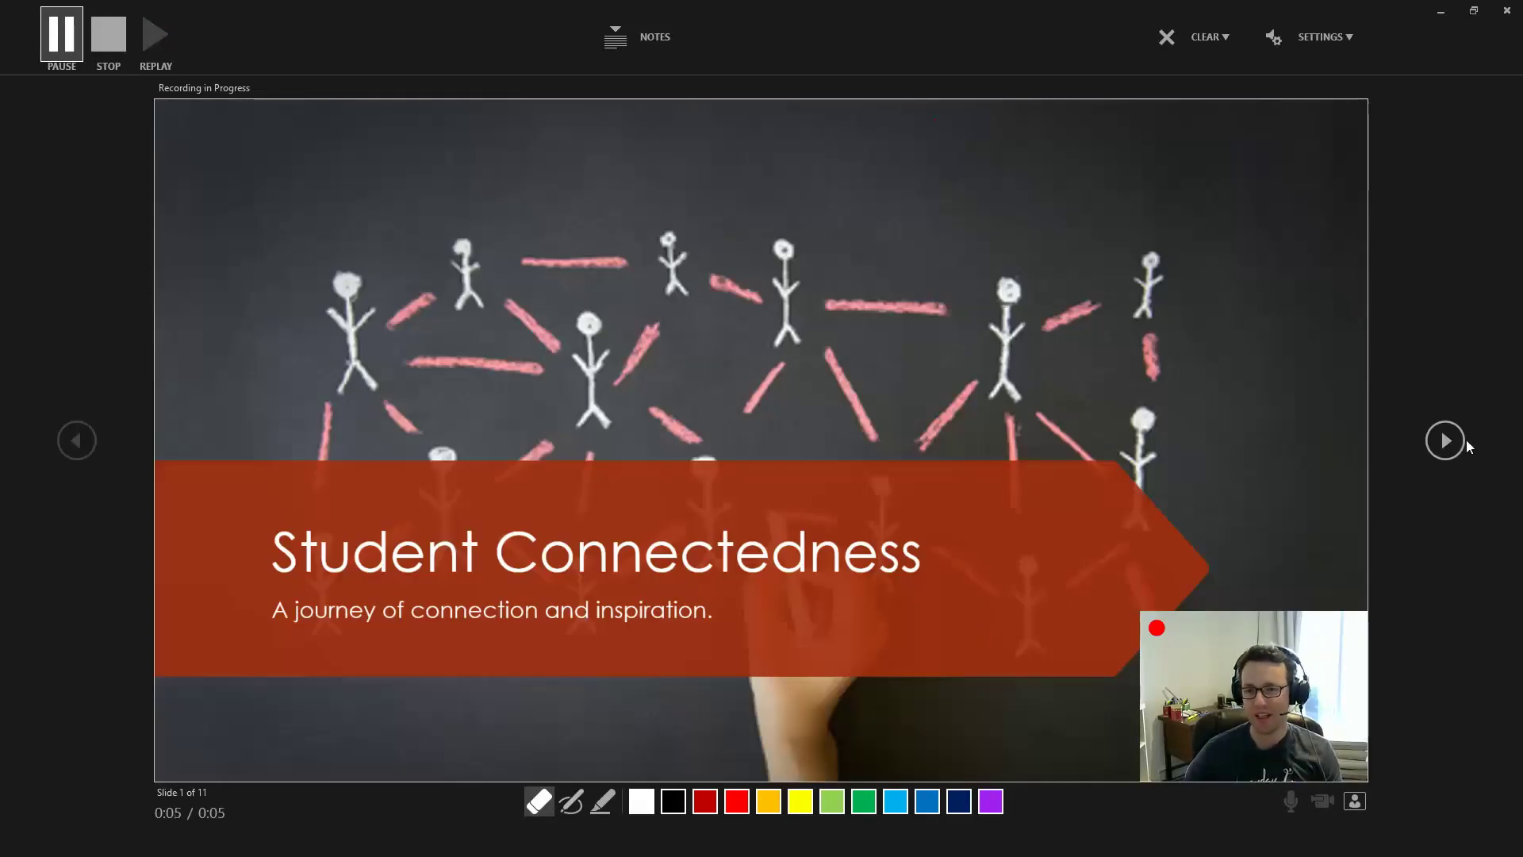
click(1444, 442)
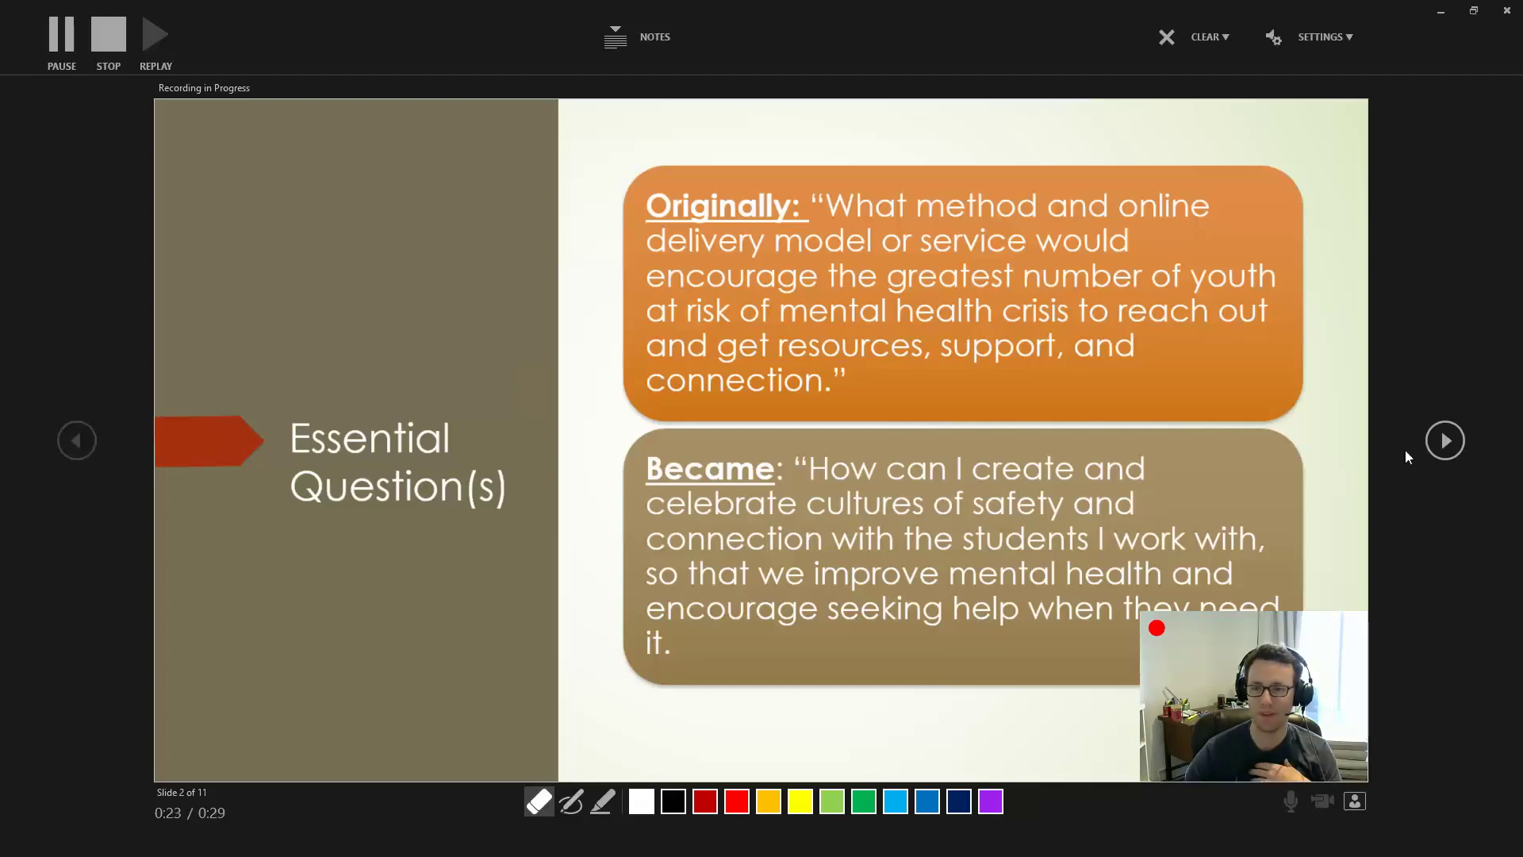
click(1444, 441)
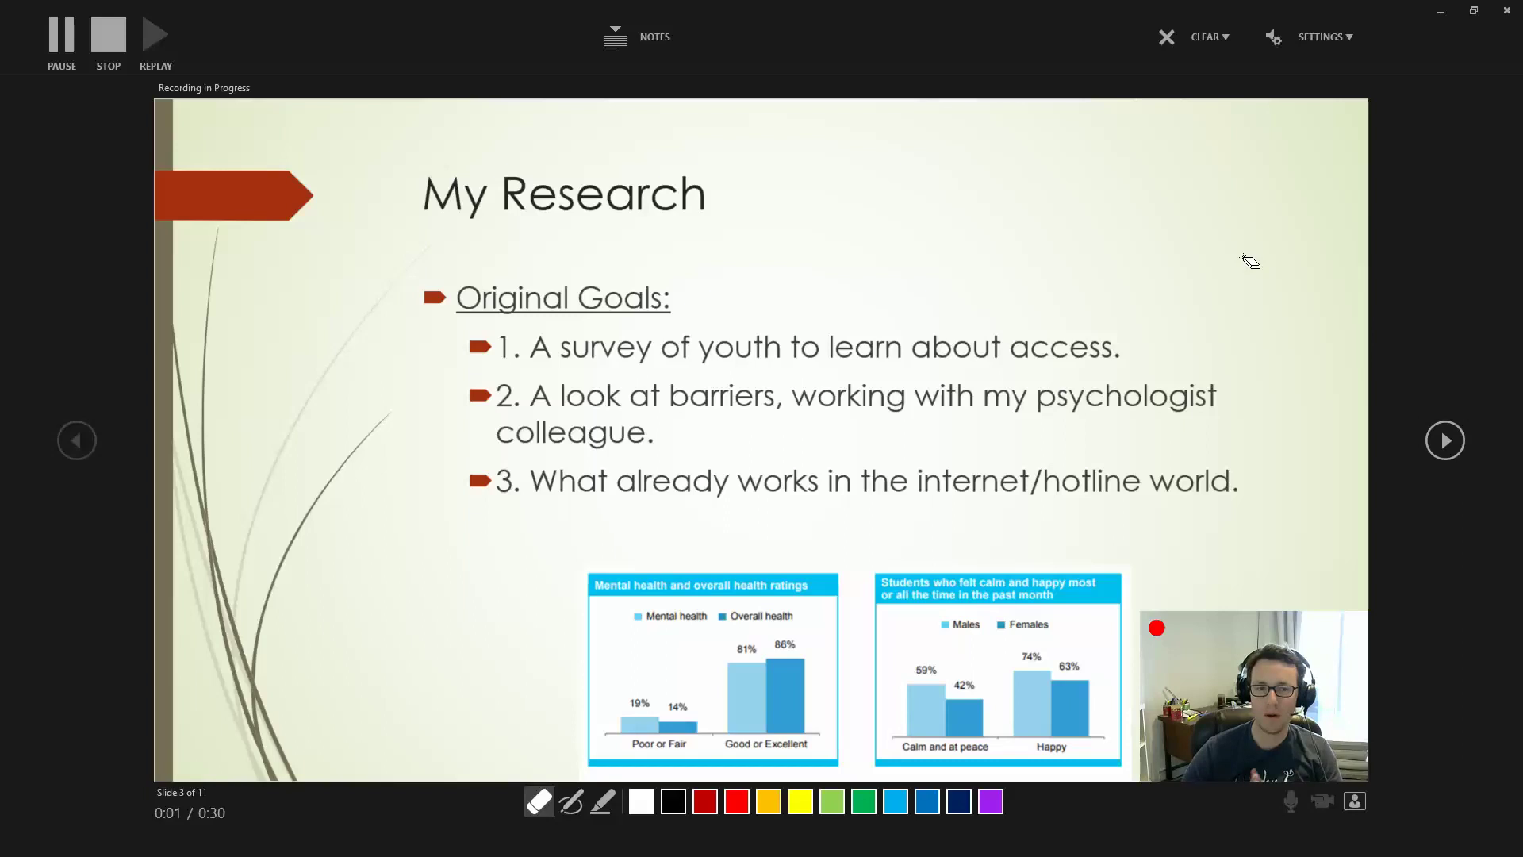